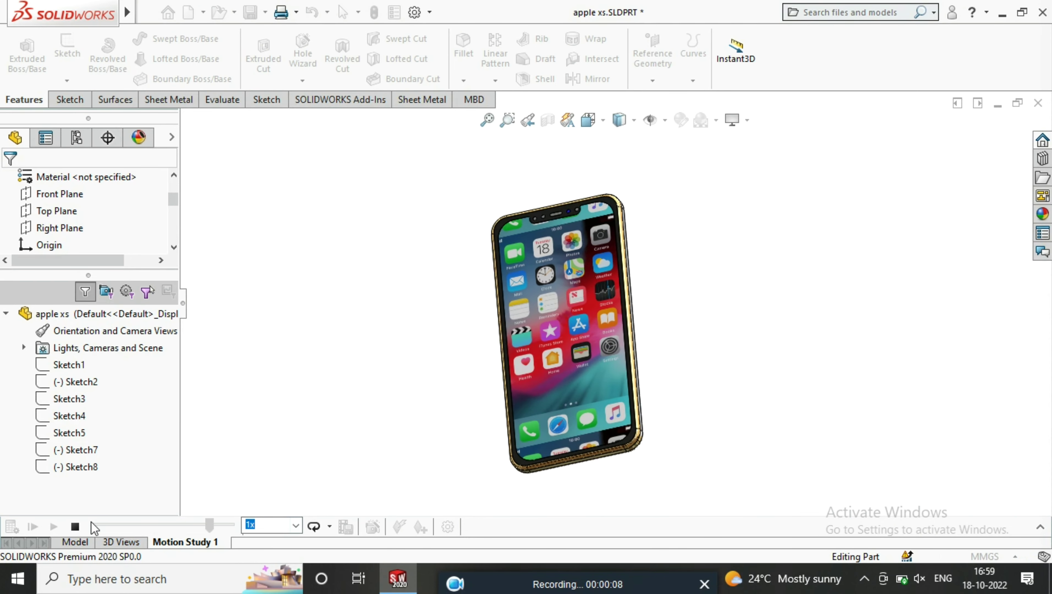
Orbit and zoom the phone to inspect its back and front, ending upright.
scroll(543, 260, "up", 3)
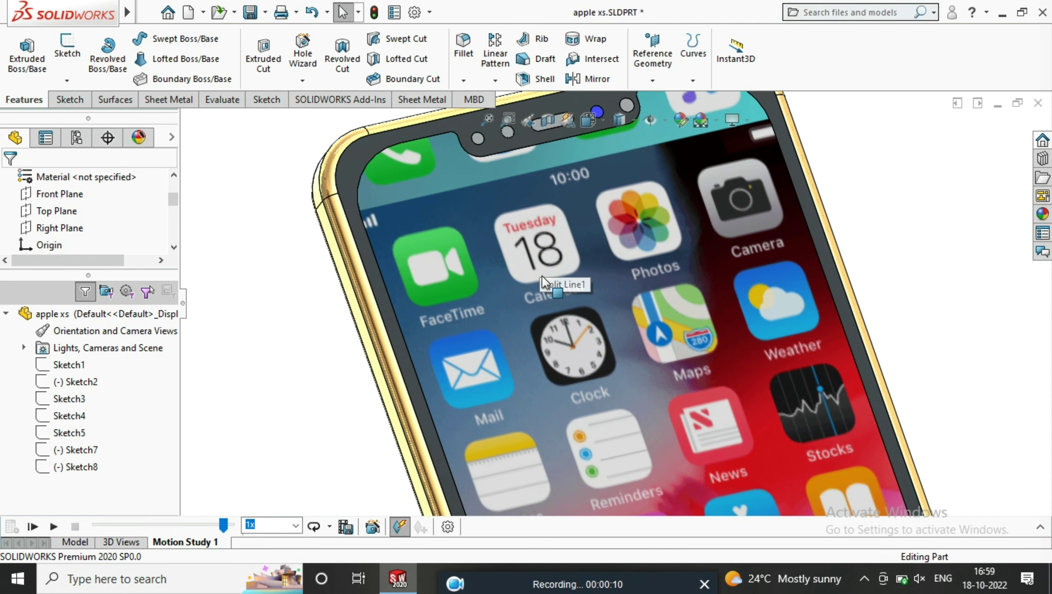
middle_click_drag(542, 275, 717, 295)
scroll(717, 294, "down", 3)
scroll(686, 262, "down", 2)
scroll(676, 338, "down", 2)
mouse_move(676, 338)
middle_mouse_down()
mouse_move(857, 347)
mouse_move(782, 279)
mouse_move(821, 312)
middle_mouse_up()
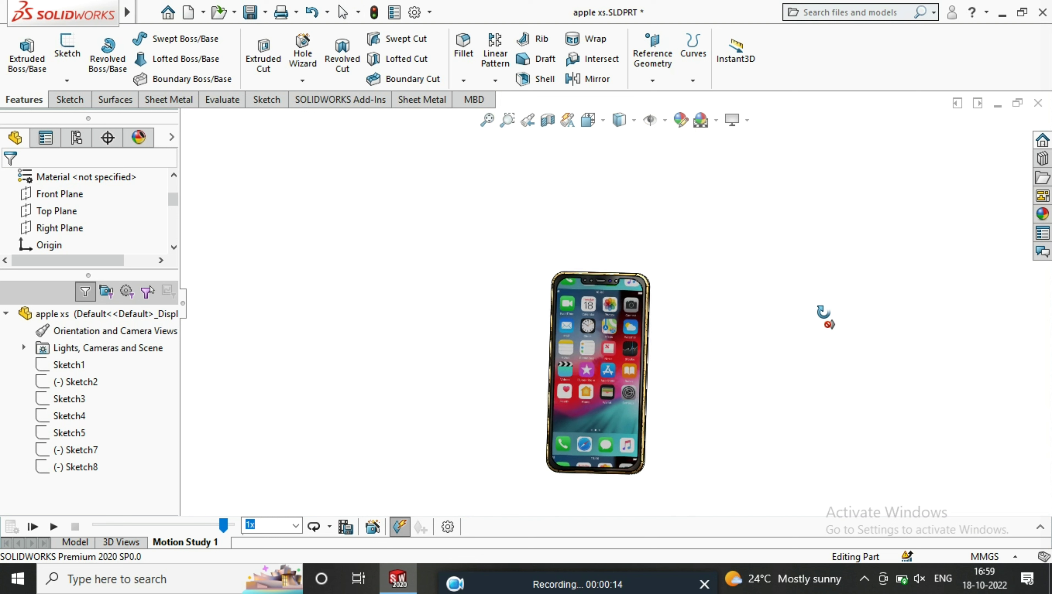
scroll(633, 316, "down", 3)
scroll(557, 263, "down", 3)
scroll(557, 263, "up", 5)
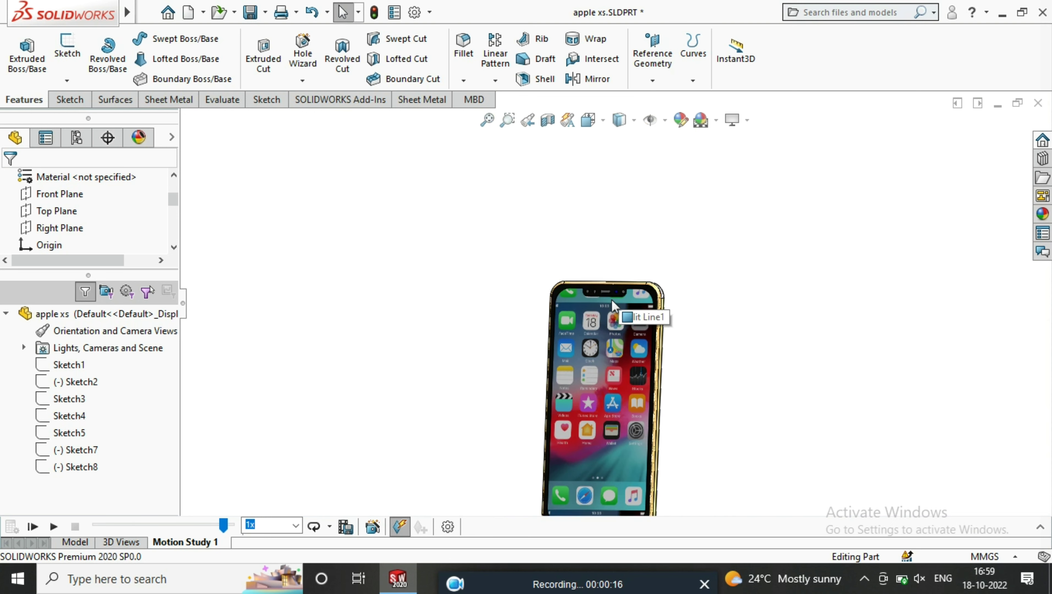
mouse_move(611, 299)
middle_mouse_down()
mouse_move(528, 297)
mouse_move(681, 308)
mouse_move(634, 361)
middle_mouse_up()
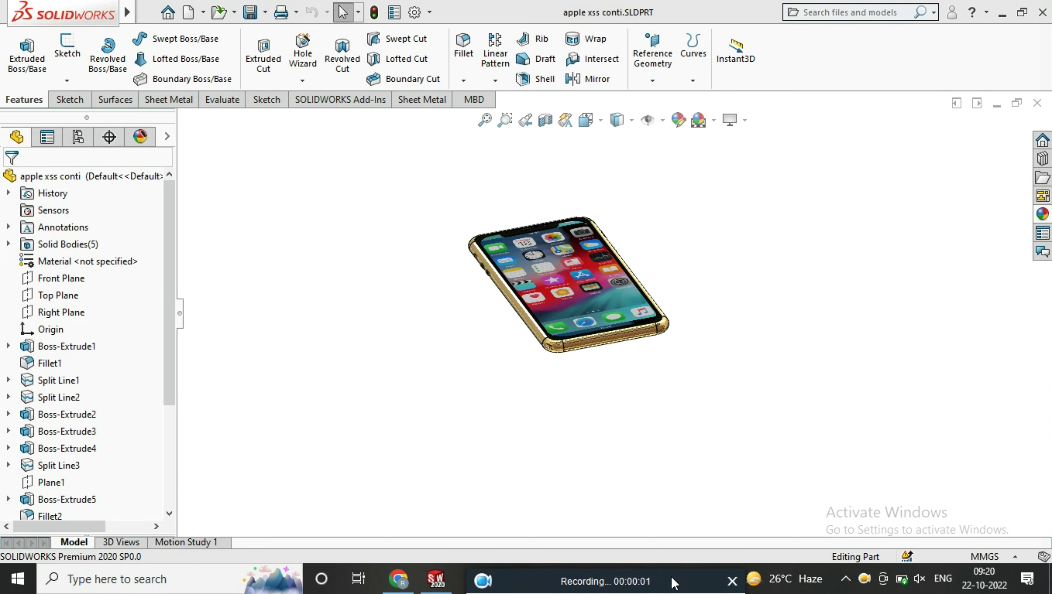
mouse_move(616, 291)
middle_mouse_down()
mouse_move(645, 236)
mouse_move(581, 272)
mouse_move(603, 479)
mouse_move(594, 276)
middle_mouse_up()
scroll(581, 272, "down", 3)
scroll(554, 244, "up", 3)
scroll(594, 277, "down", 3)
Create Plane3 tangent to the phone's bottom edge face through a point on its edge.
left_click(652, 58)
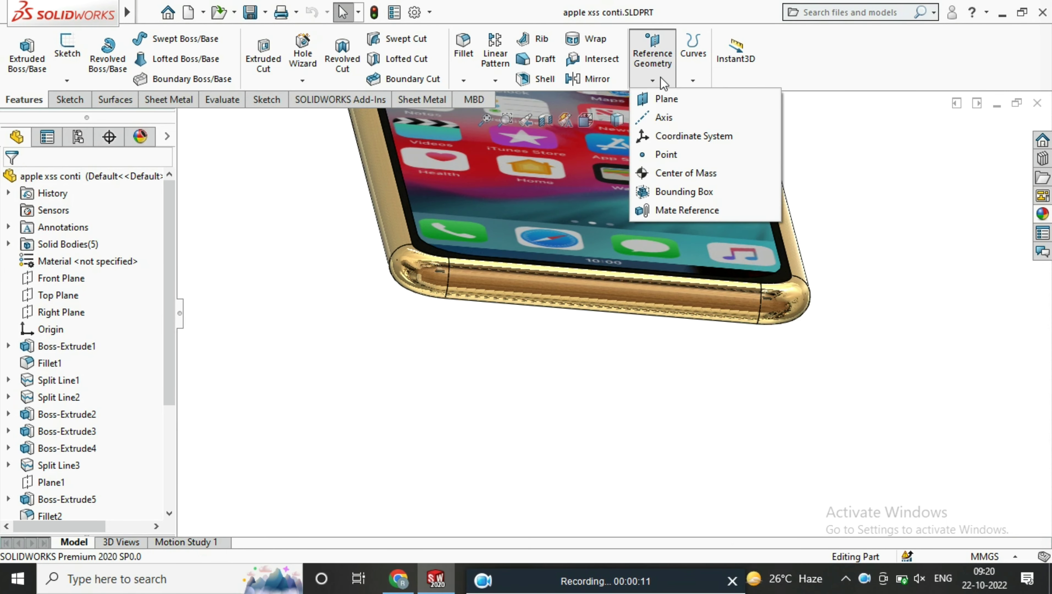
left_click(664, 98)
left_click(582, 299)
middle_click_drag(579, 293, 544, 216)
scroll(514, 350, "down", 5)
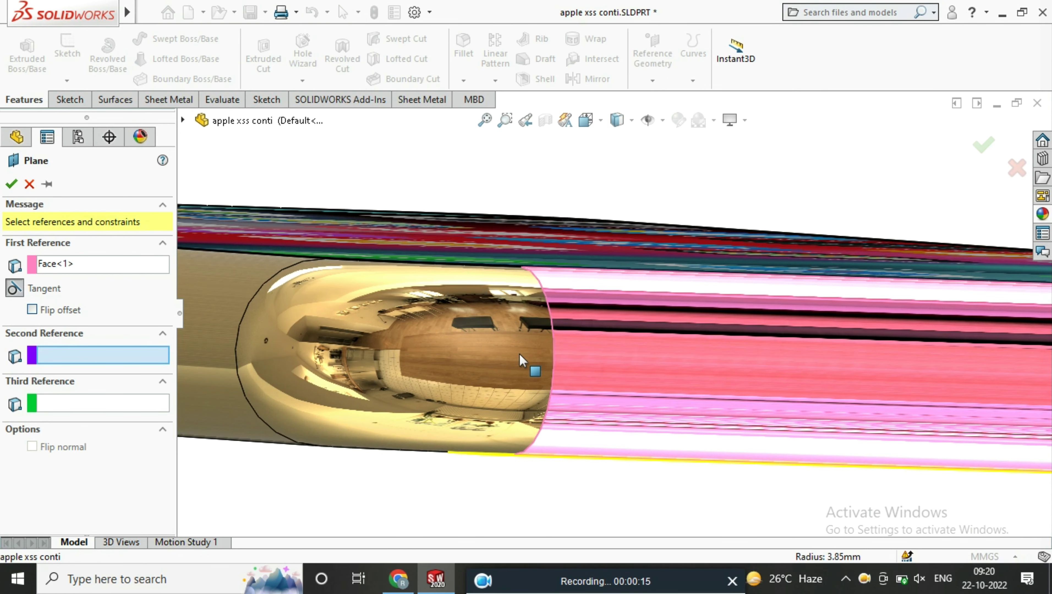
left_click(555, 363)
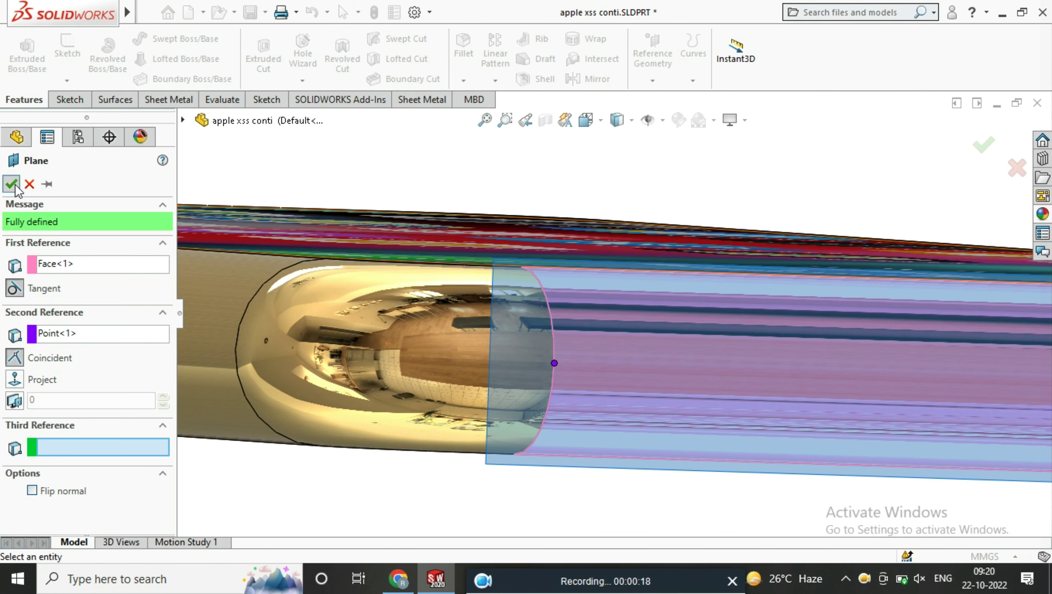
left_click(15, 184)
Turn the view Normal To Plane3.
middle_click_drag(499, 299, 545, 289)
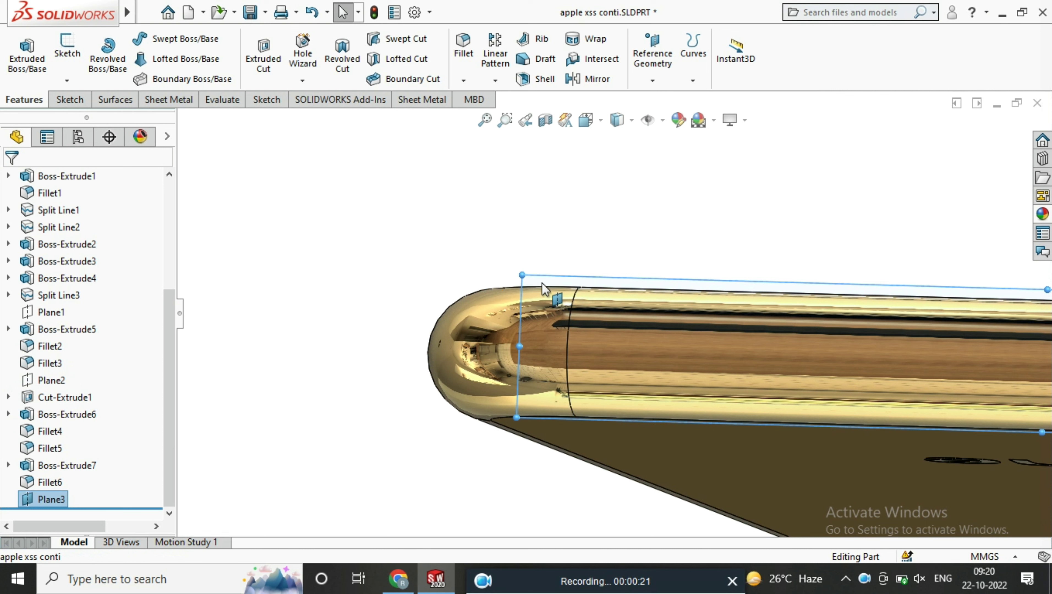
right_click(41, 503)
left_click(145, 226)
right_click(62, 501)
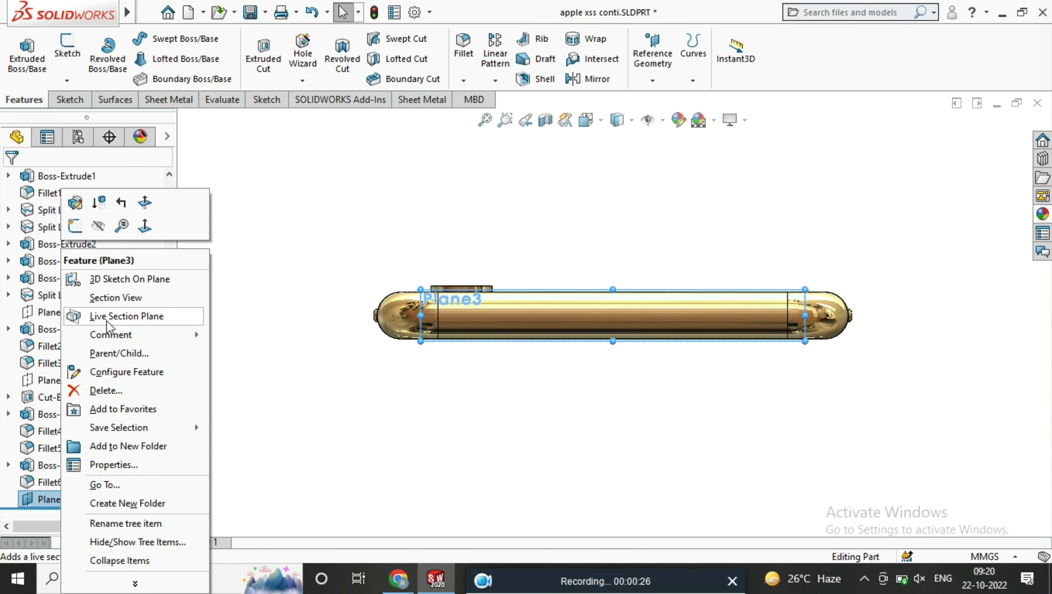
Sketch a horizontal centerline on Plane3 and a centerpoint slot on it.
left_click(75, 225)
left_click(116, 38)
left_click(125, 67)
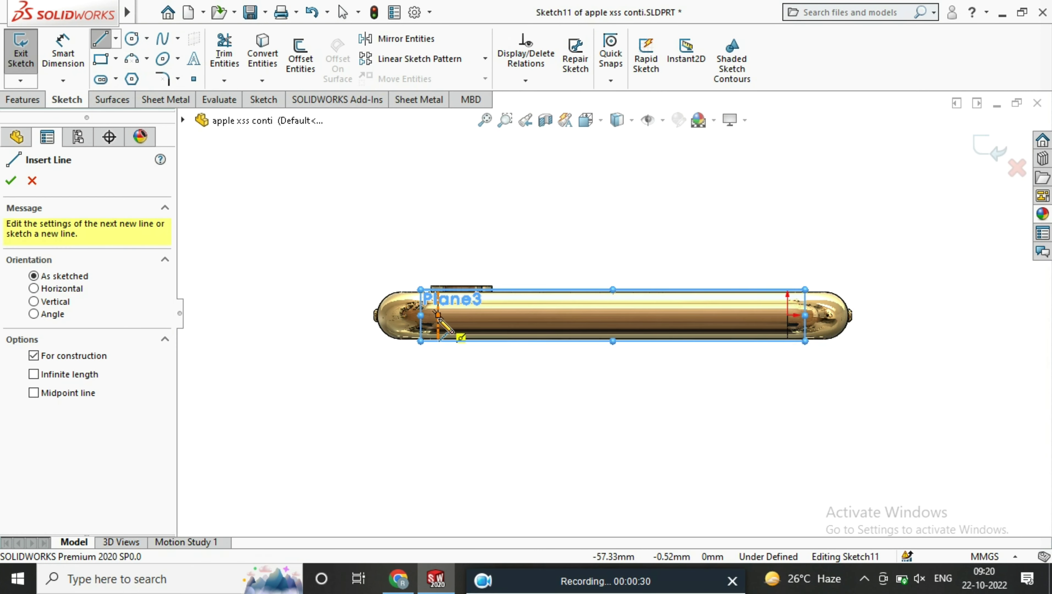
left_click(438, 338)
right_click(774, 206)
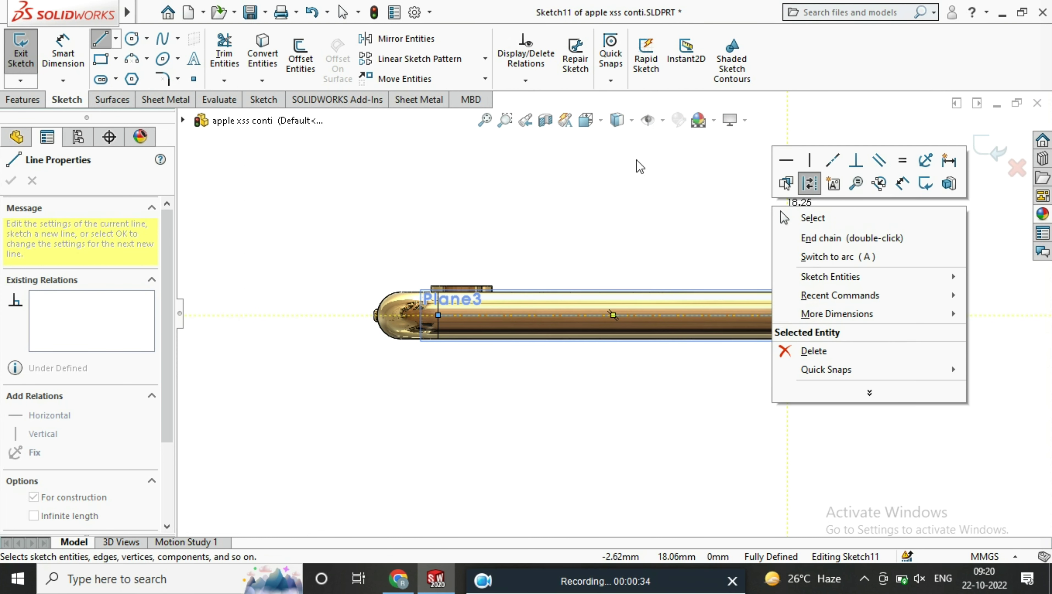
left_click(841, 221)
left_click(100, 78)
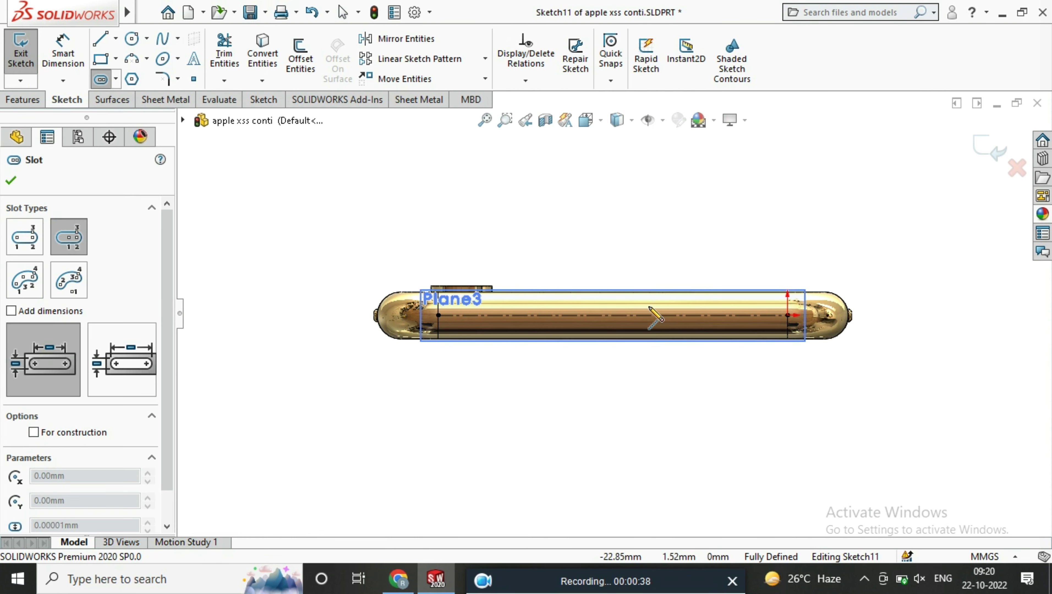
left_click(637, 307)
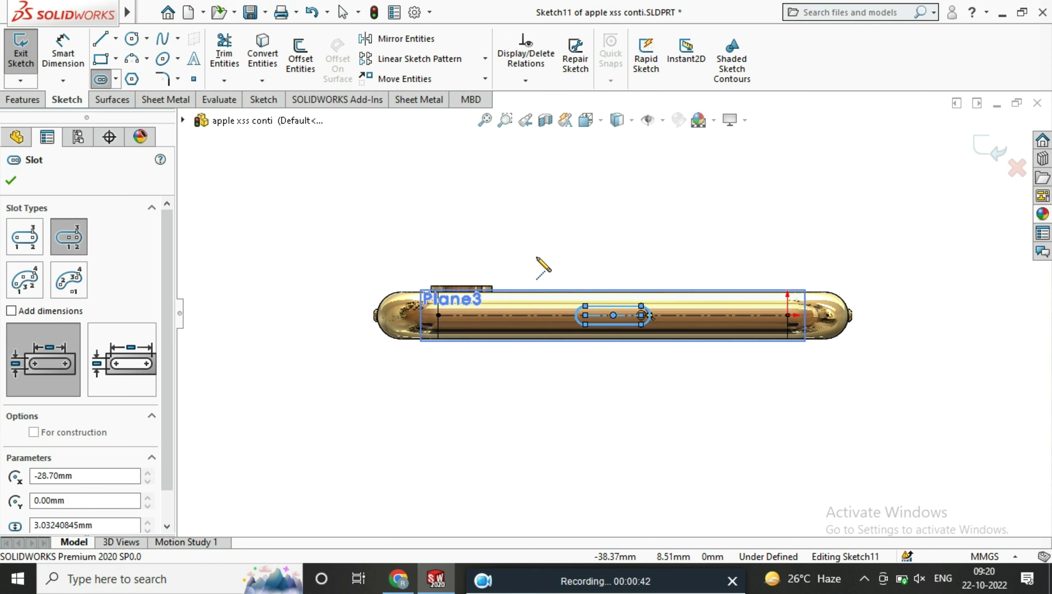
Dimension the slot to 6 mm length and 1.5 mm end radius.
left_click(77, 58)
left_click(617, 307)
left_click(628, 249)
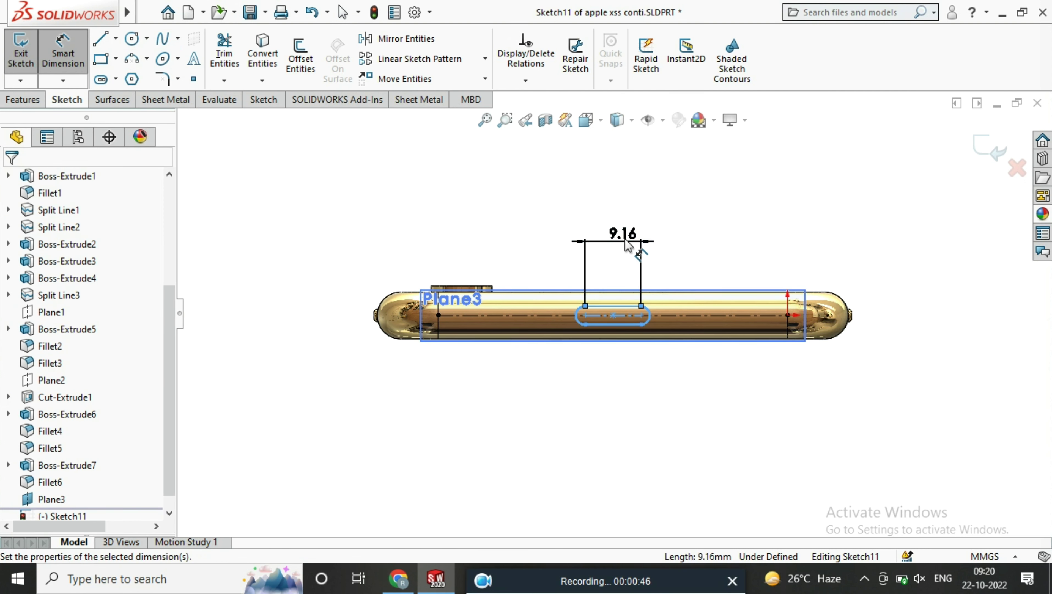
type("6")
key("Return")
left_click(640, 313)
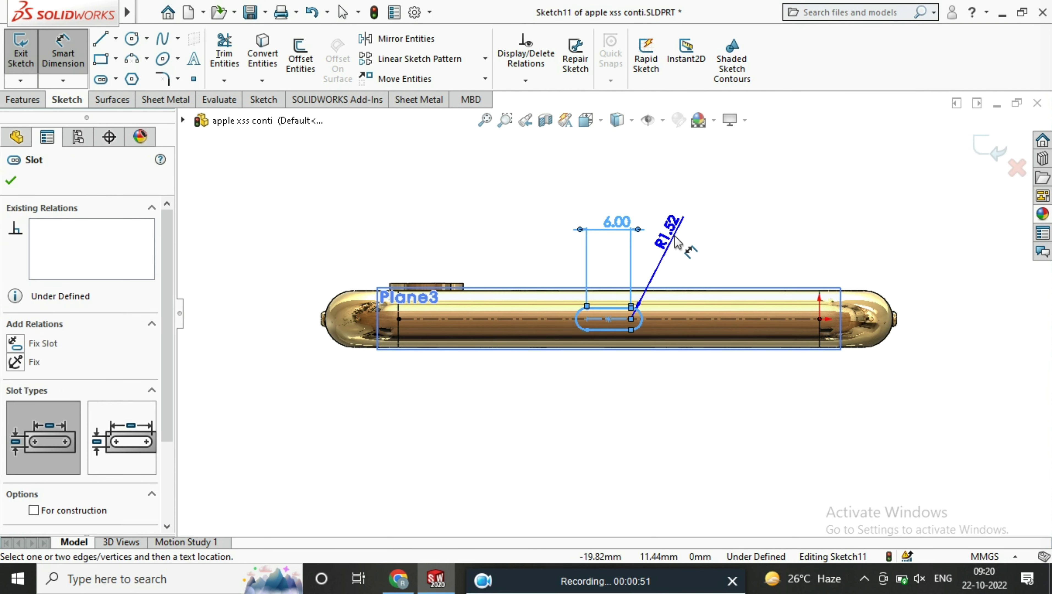
left_click(671, 258)
type("1.5")
key("Return")
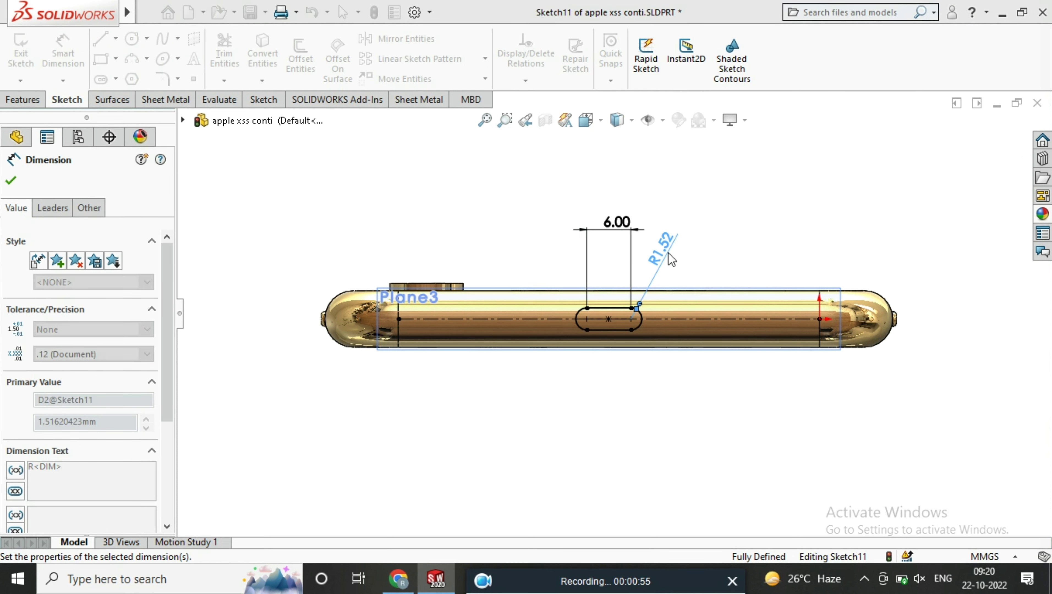
left_click(132, 38)
scroll(382, 308, "up", 3)
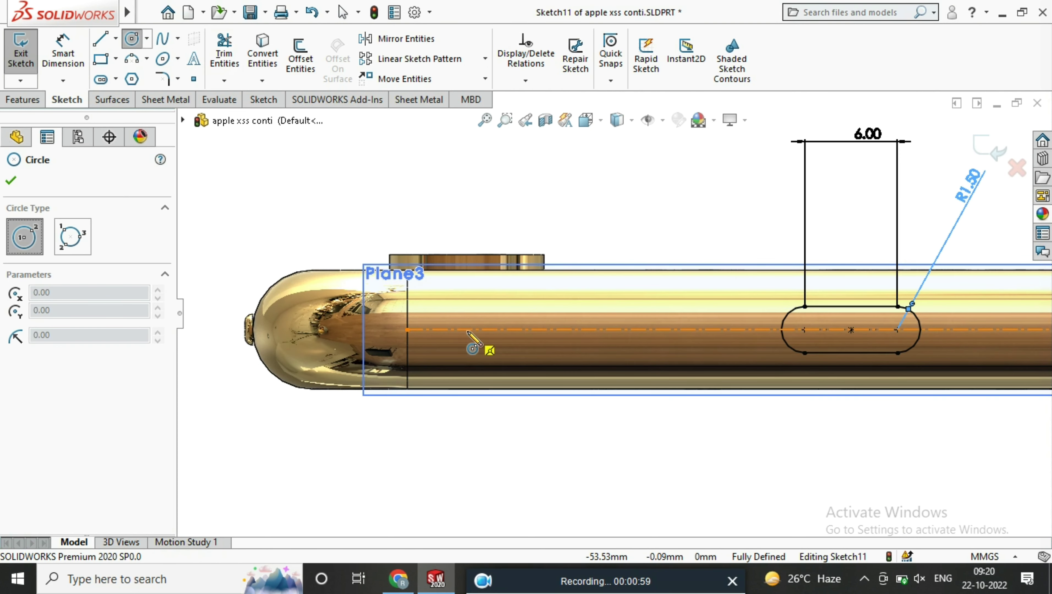
Draw two circles on the centerline, one on each side of the slot.
left_click(468, 330)
left_click(489, 350)
scroll(605, 363, "down", 3)
scroll(728, 412, "up", 3)
left_click(689, 326)
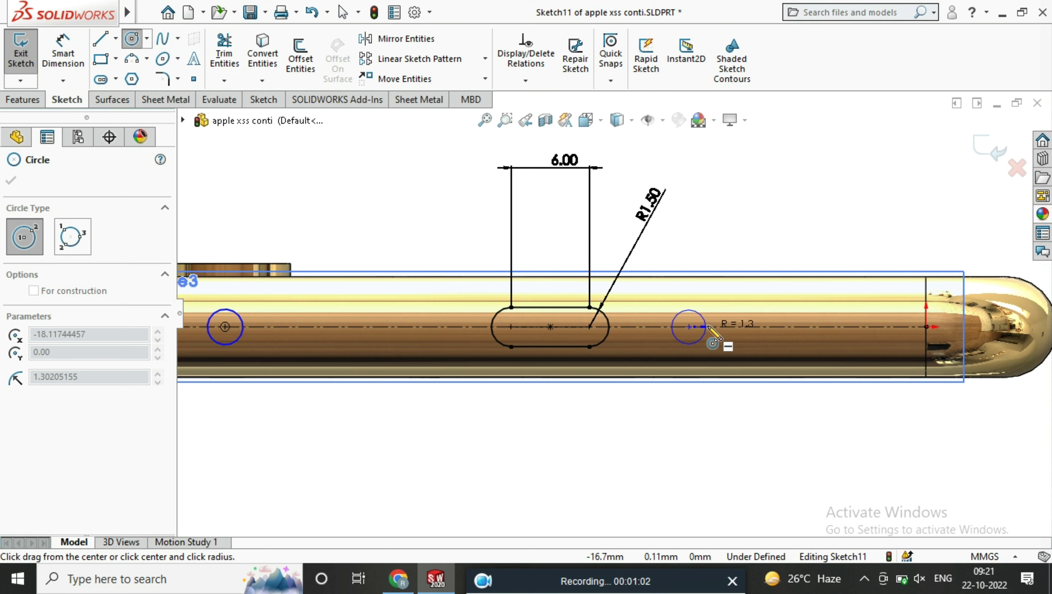
left_click(707, 342)
Place the left circle's centre 5 mm from the centerline's left end.
left_click(50, 56)
left_click(587, 325)
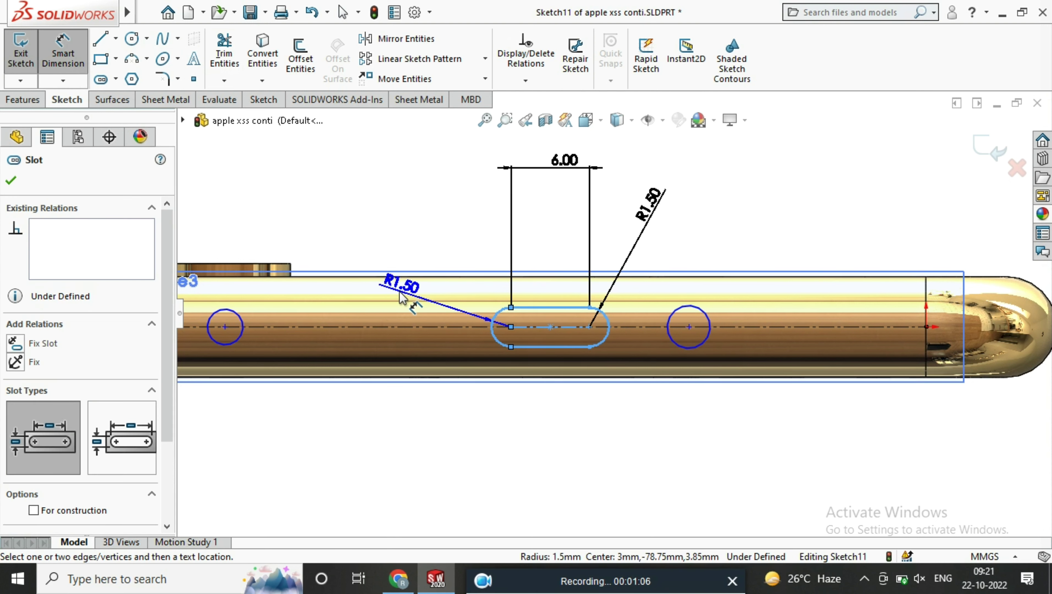
key("Escape")
scroll(604, 316, "down", 2)
left_click(343, 310)
left_click(309, 332)
left_click(342, 218)
type("504mm")
key("Return")
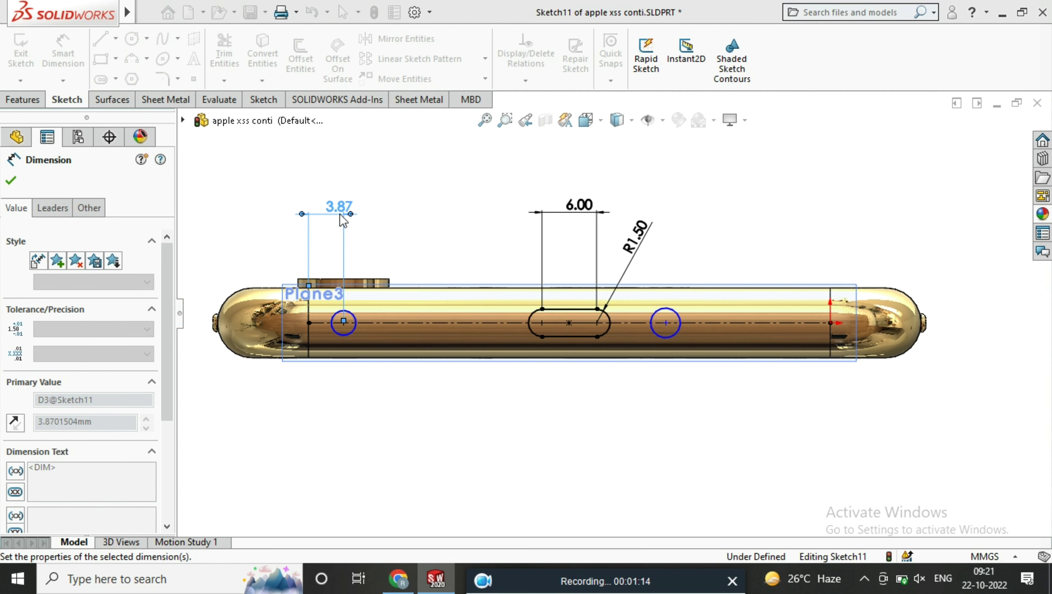
Set the left circle's diameter to 2 mm.
scroll(490, 345, "up", 2)
left_click(491, 344)
left_click(581, 211)
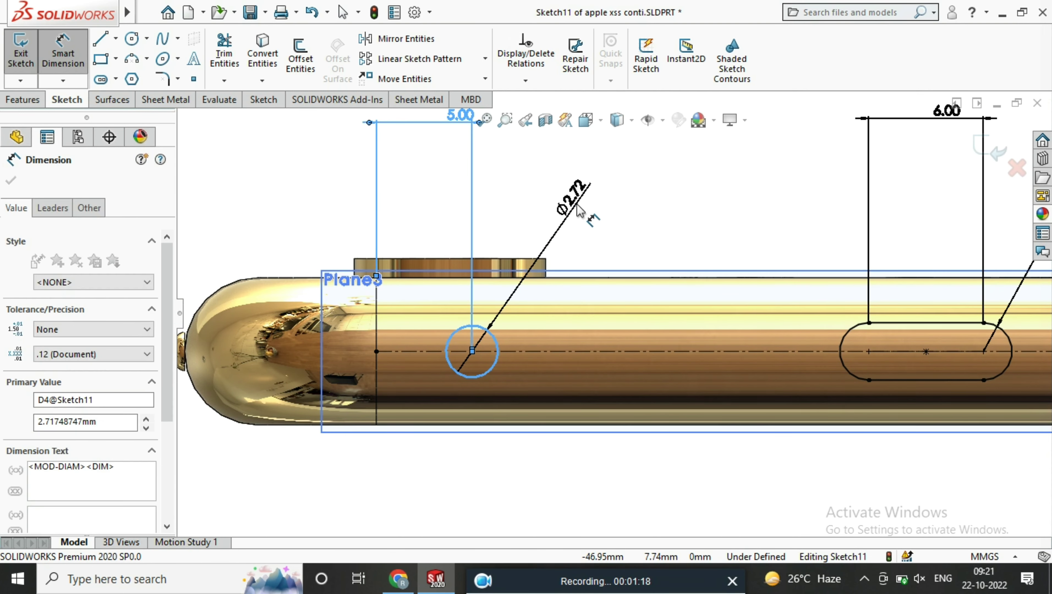
type("2")
key("Return")
Set a 7 mm distance between the slot's right arc centre and the right circle.
scroll(485, 316, "down", 2)
scroll(802, 331, "down", 1)
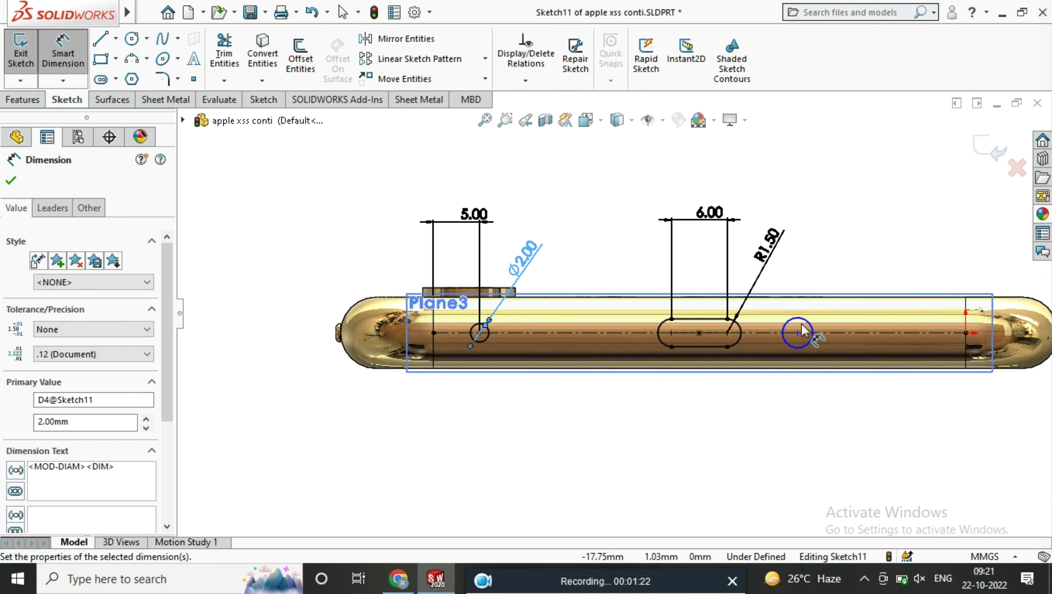
left_click(739, 341)
left_click(793, 336)
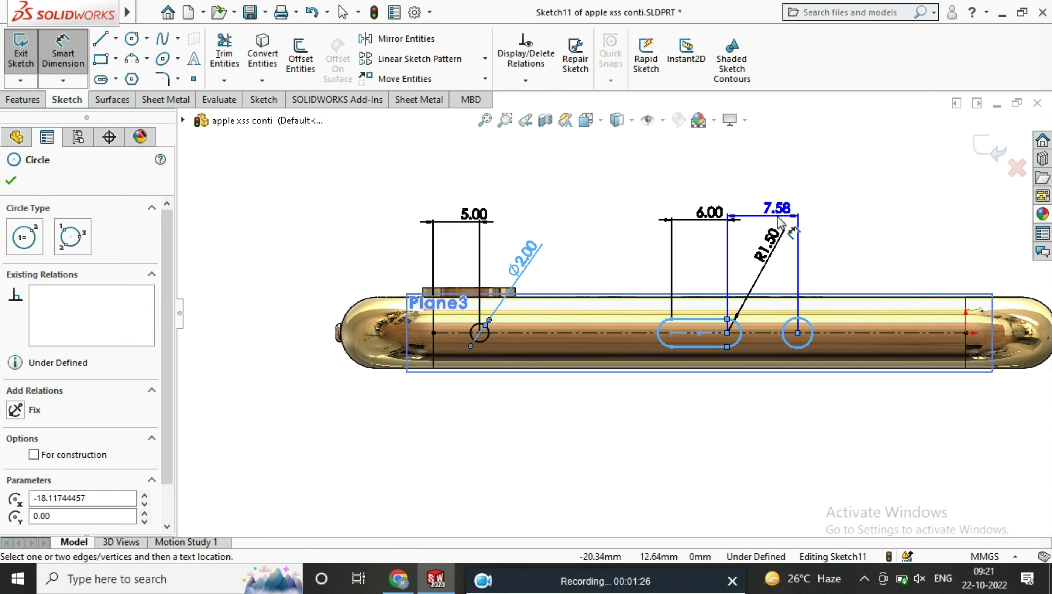
left_click(780, 223)
key("Return")
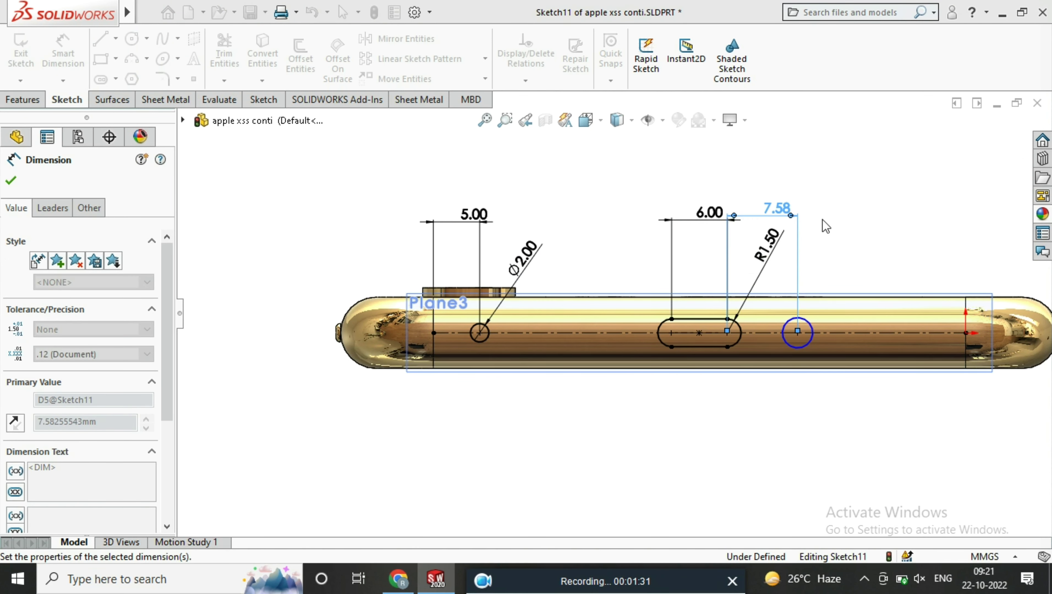
Give the right circle a 2 mm diameter.
left_click(807, 329)
left_click(848, 262)
type("2")
key("Return")
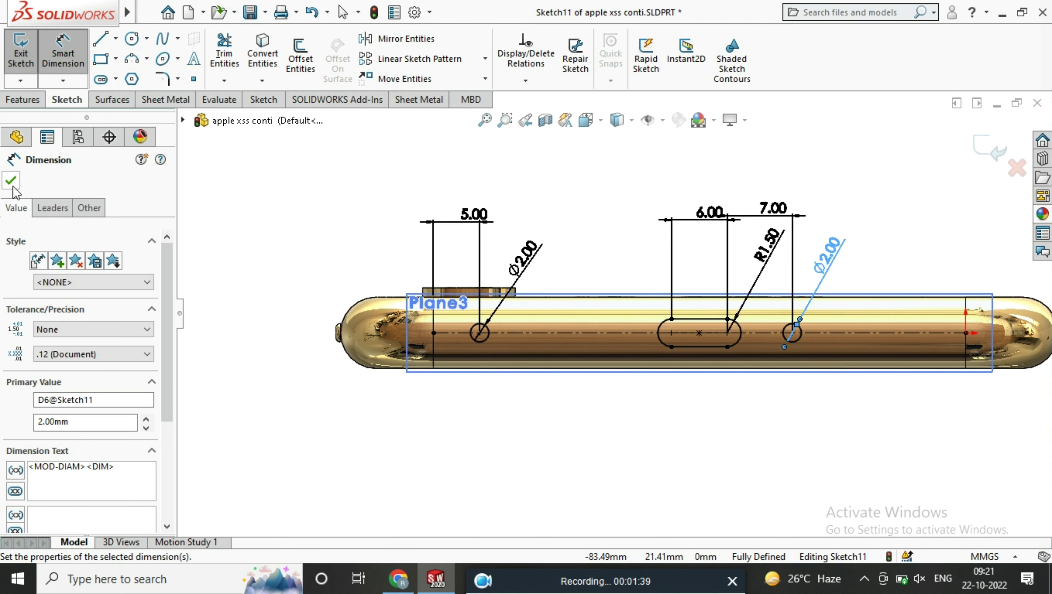
left_click(10, 180)
left_click(412, 63)
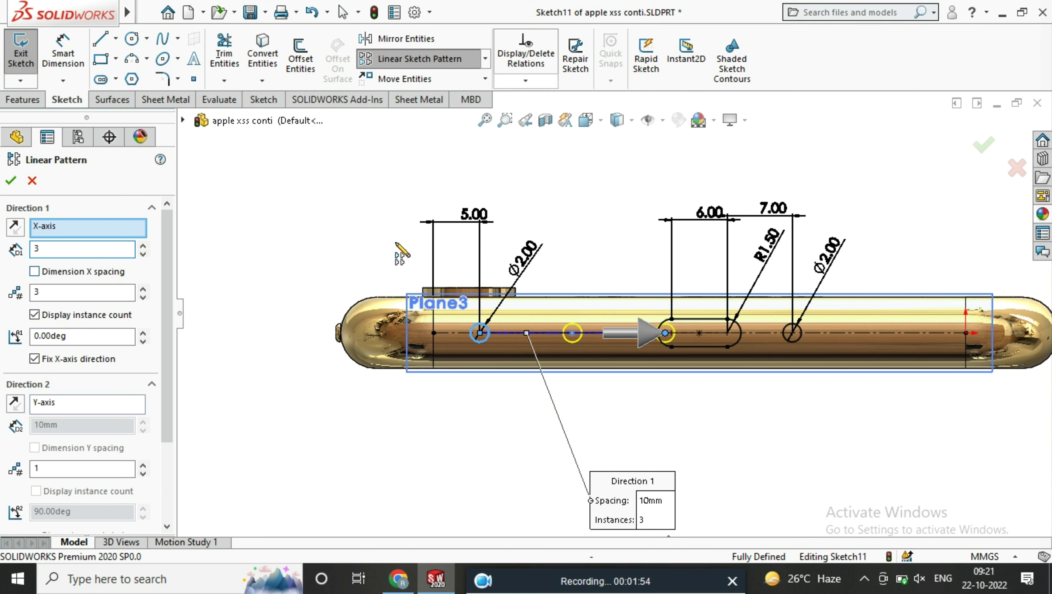
Finish the linear pattern of three left holes.
key("Return")
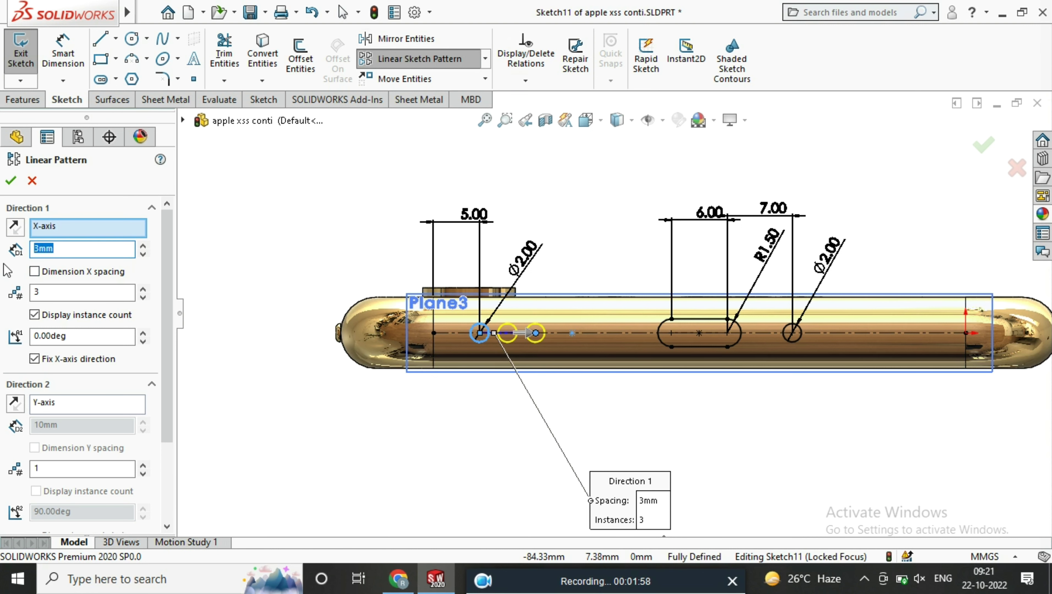
left_click(11, 181)
scroll(800, 332, "down", 3)
Pattern the right-hand hole into a row of six at 3 mm spacing.
left_click(398, 59)
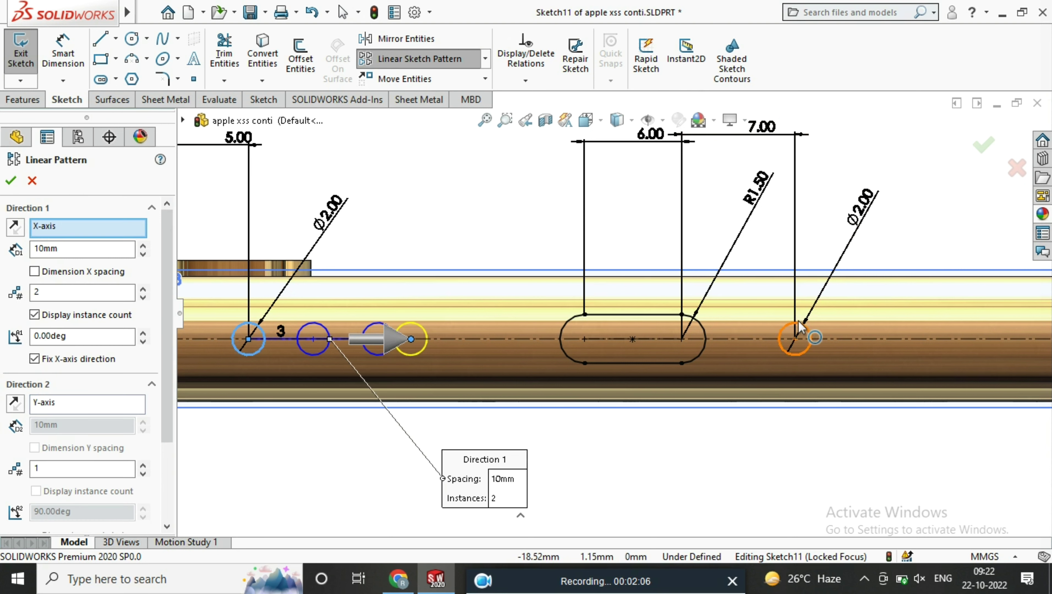
key("Escape")
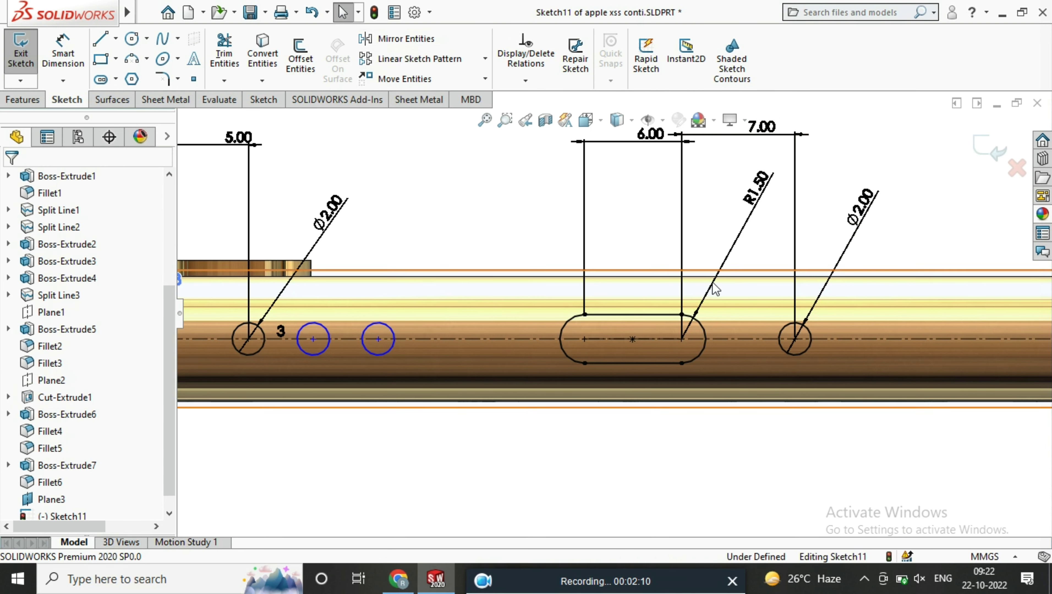
left_click(811, 339)
left_click(418, 59)
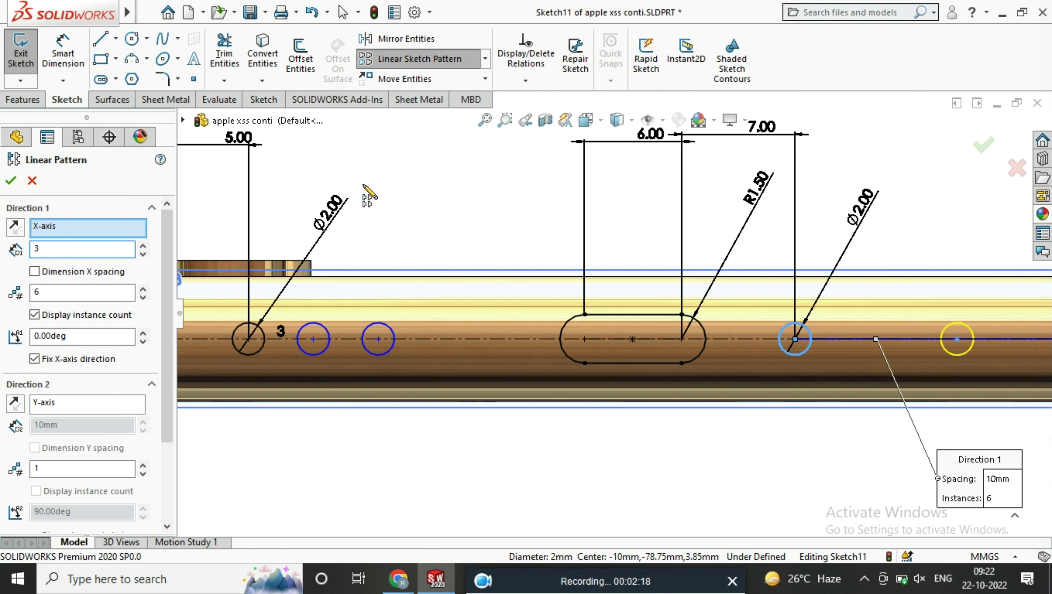
scroll(582, 310, "up", 3)
left_click(12, 183)
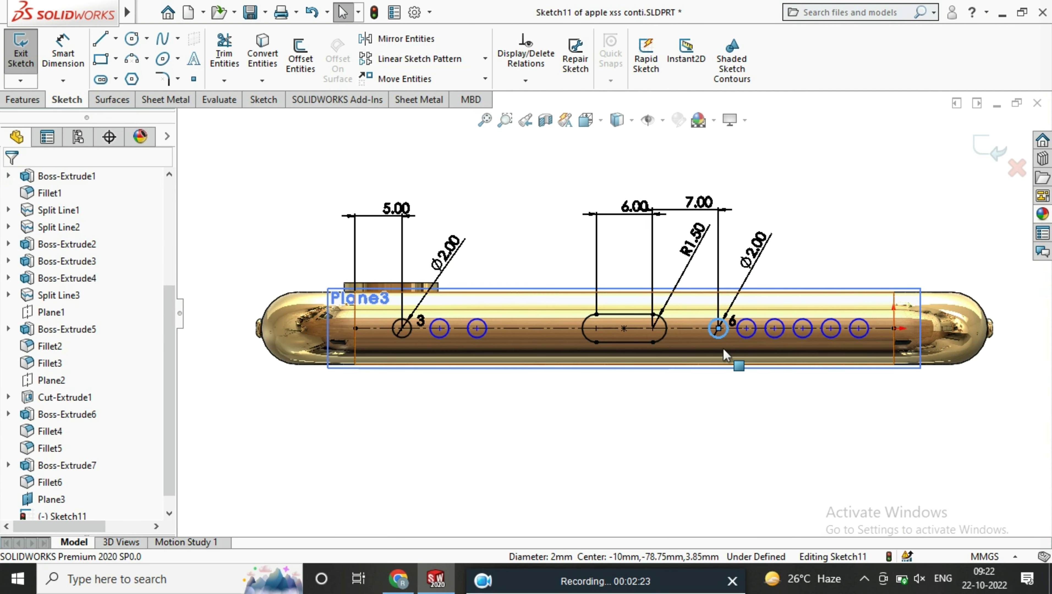
middle_click_drag(730, 364, 723, 373)
left_click(22, 100)
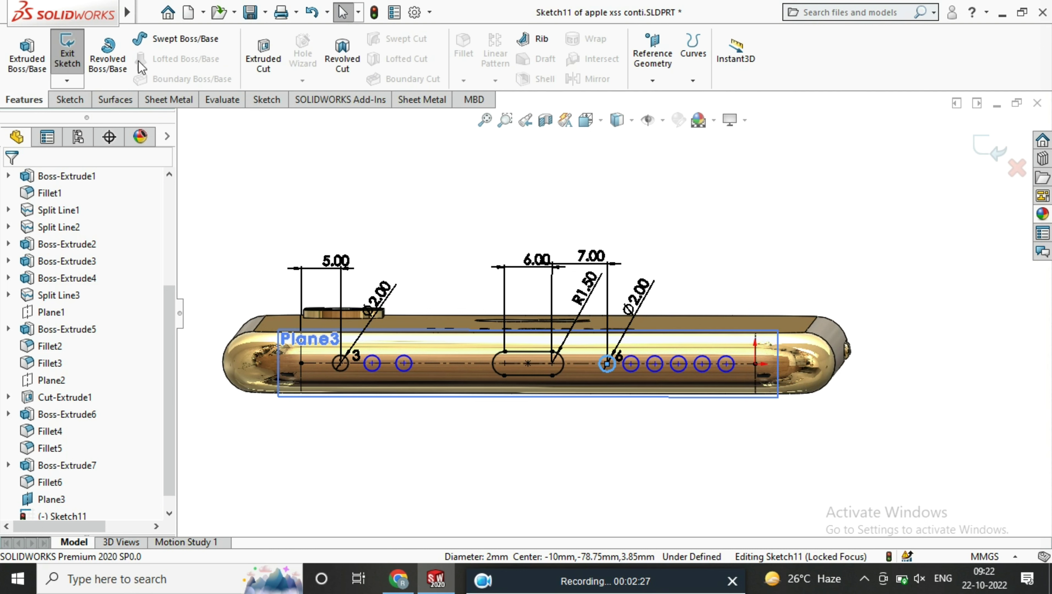
Extrude-cut the holes and charging slot 5 mm into the bottom edge.
left_click(264, 52)
type("5")
key("Return")
key("Return")
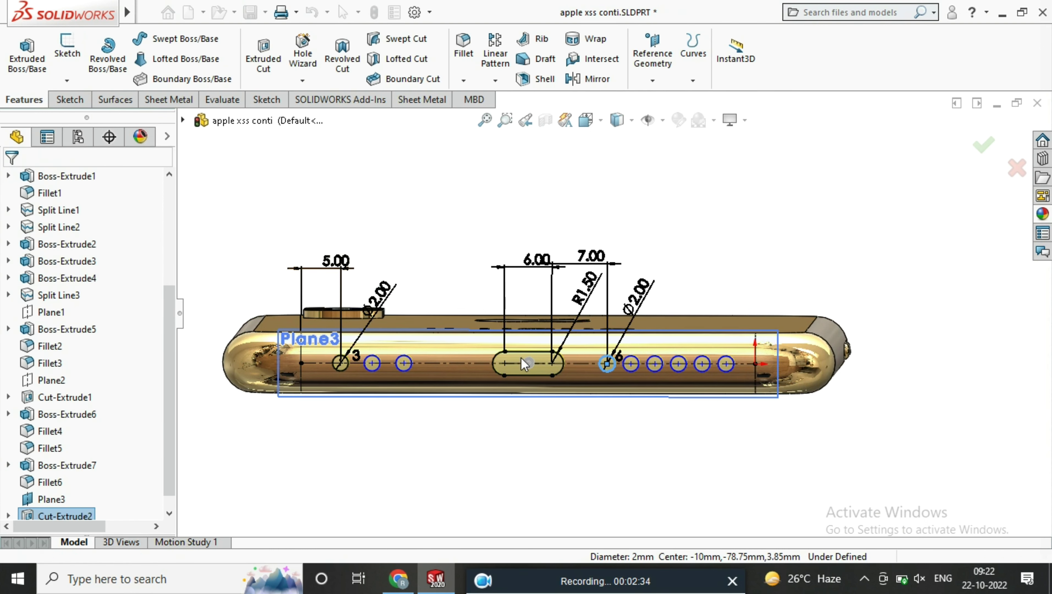
scroll(530, 340, "down", 5)
scroll(529, 340, "up", 5)
middle_click_drag(530, 341, 574, 353)
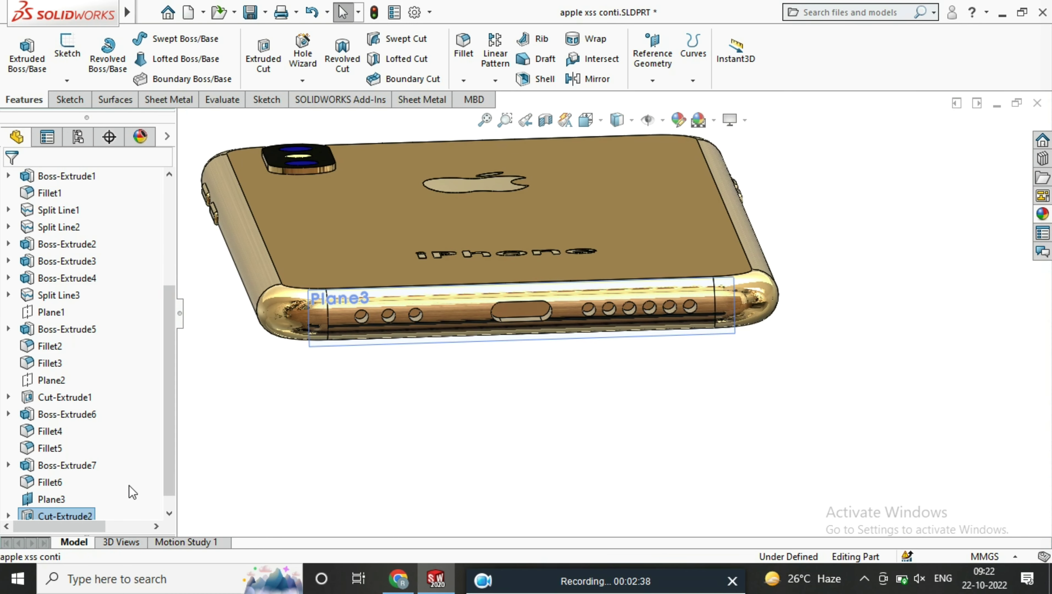
scroll(125, 492, "down", 1)
Hide Plane3.
right_click(45, 482)
left_click(95, 226)
scroll(469, 317, "down", 5)
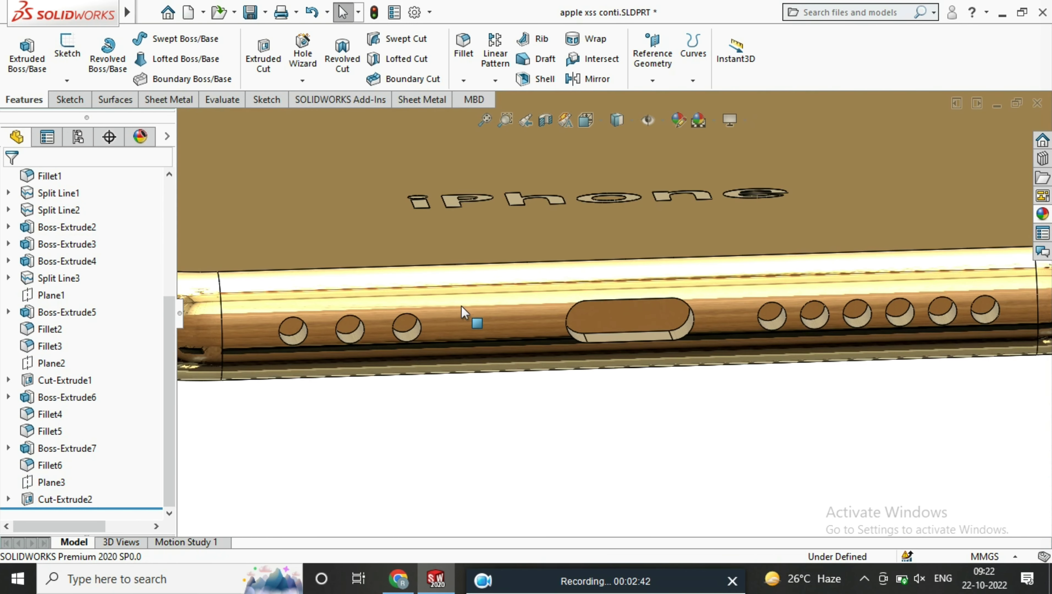
scroll(469, 317, "up", 5)
Colour the Cut-Extrude2 holes black.
left_click(65, 499)
left_click(676, 123)
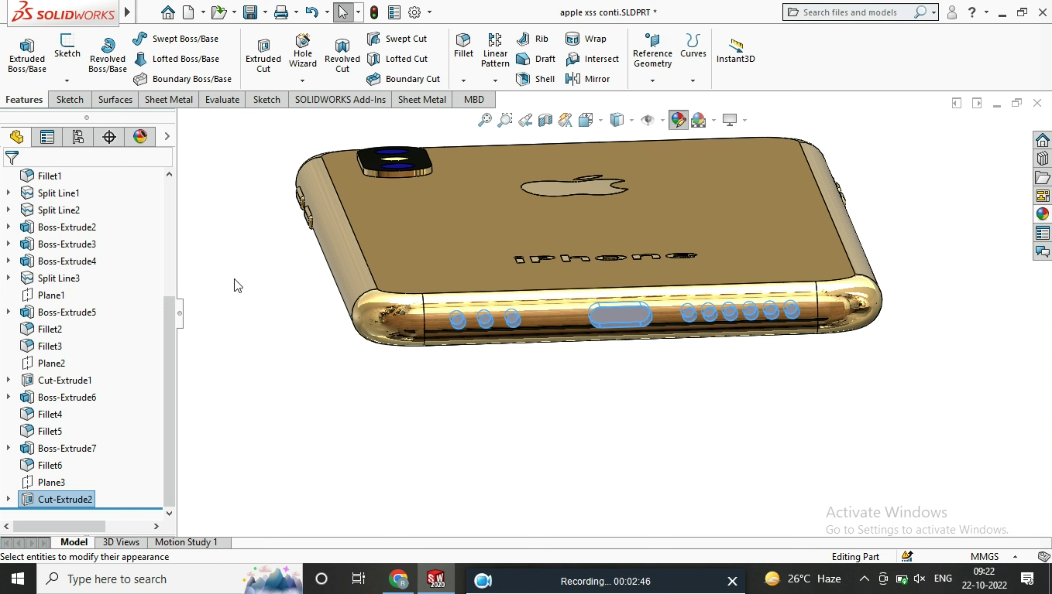
left_click(123, 520)
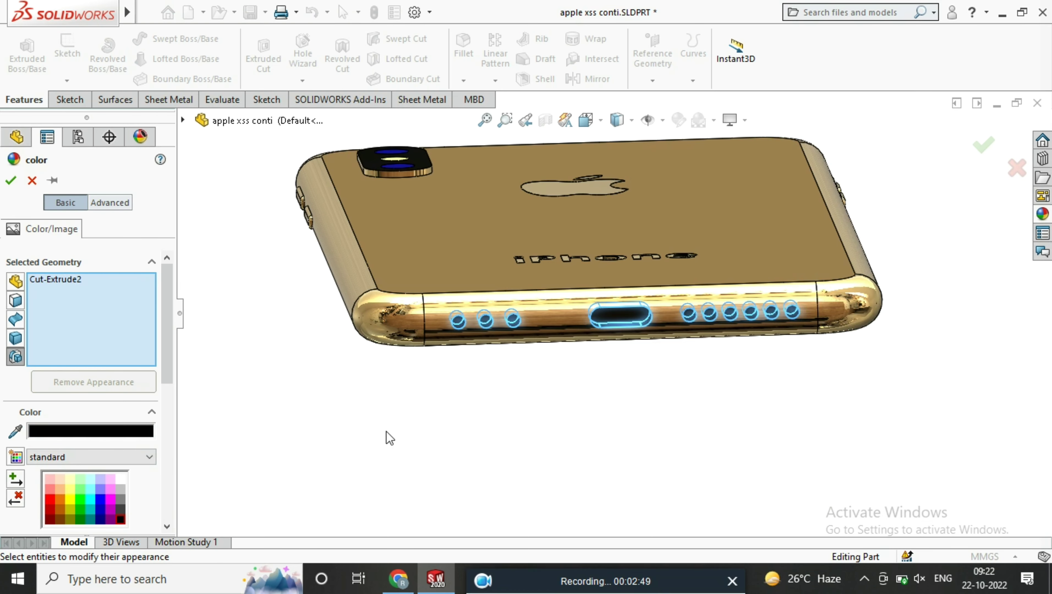
Apply the black hole colour and bring the charging port into view.
left_click(11, 179)
middle_click_drag(587, 227, 535, 258)
scroll(601, 400, "down", 5)
scroll(557, 457, "down", 3)
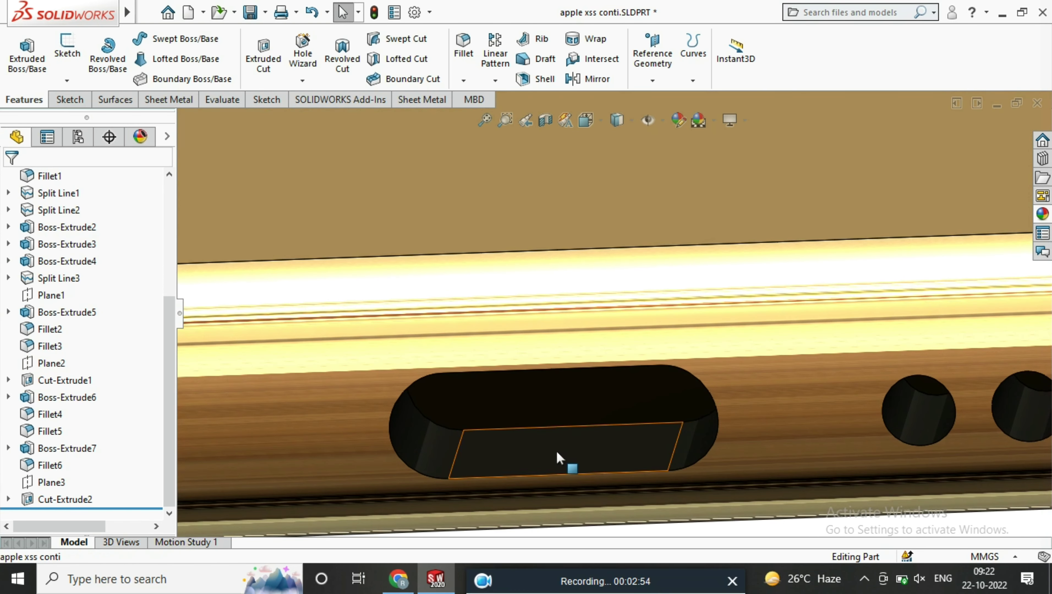
Draw a corner rectangle for the pin on the charging port's inner face.
left_click(557, 458)
left_click(651, 404)
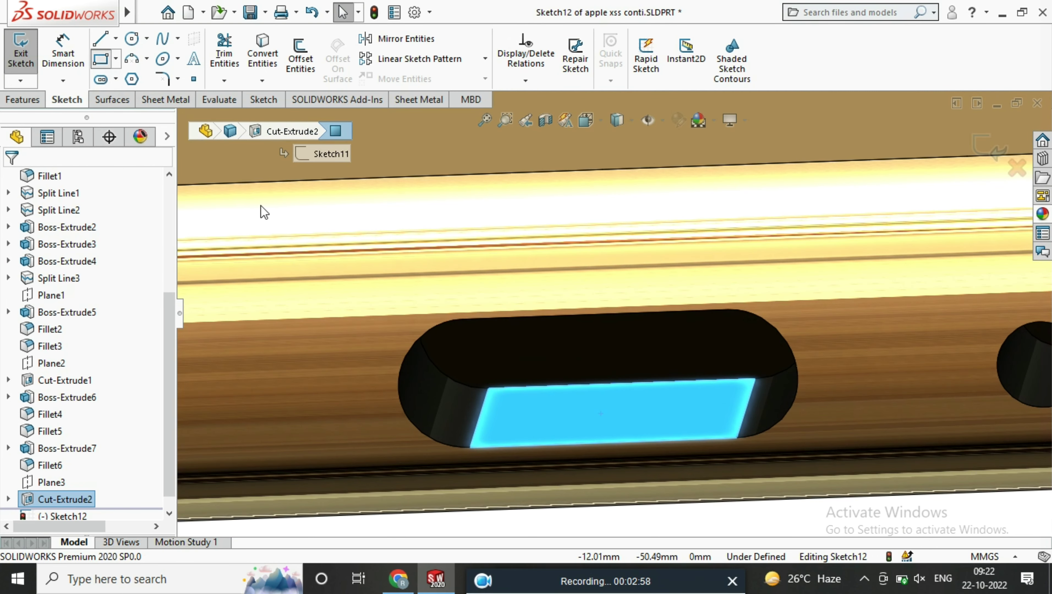
left_click(501, 431)
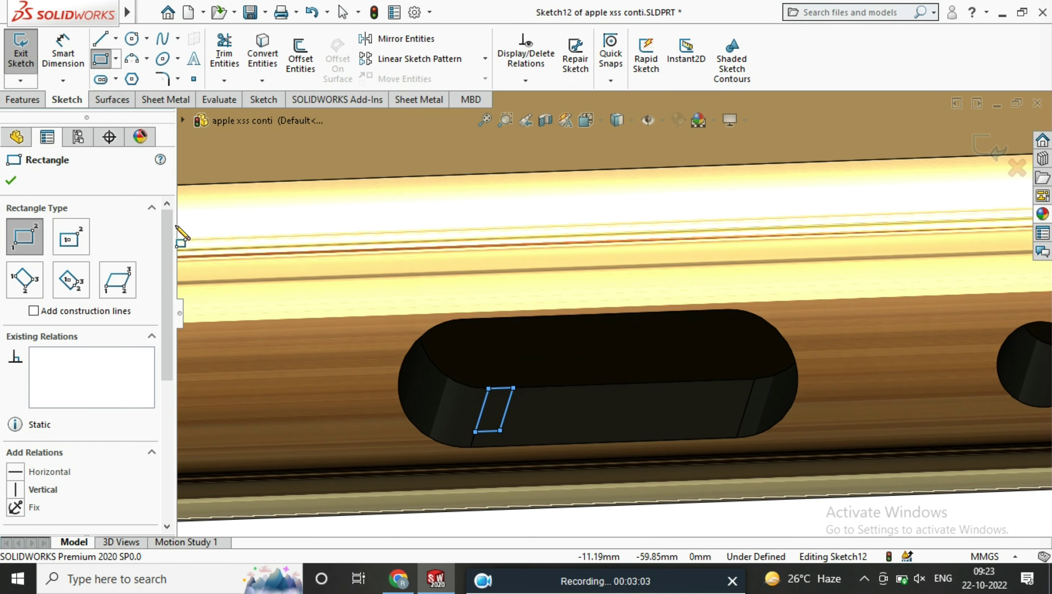
left_click(11, 182)
Dimension the pin rectangle's width to 0.5 mm.
left_click(58, 60)
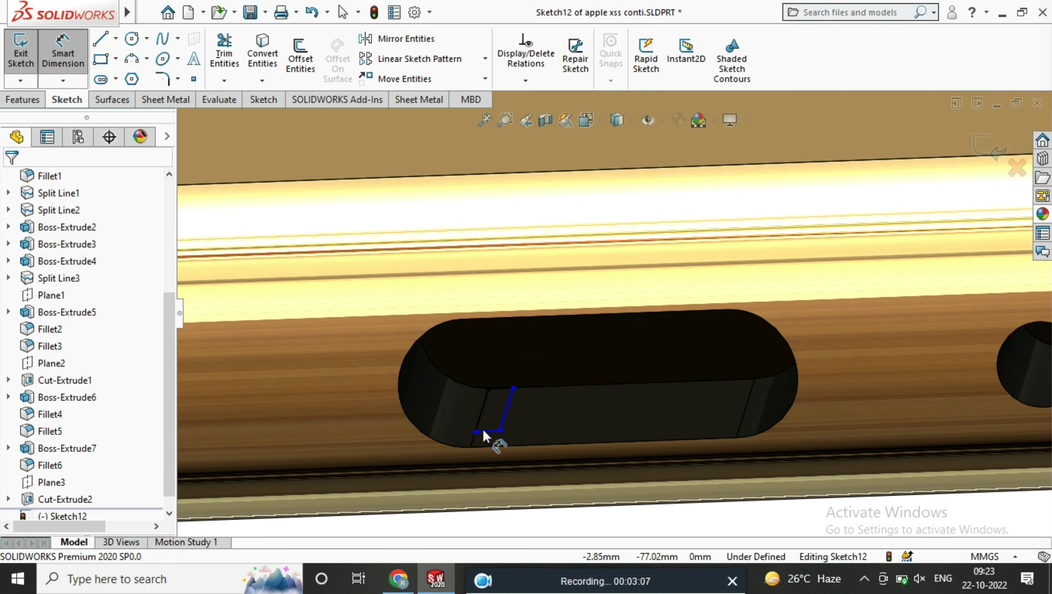
scroll(557, 392, "up", 3)
left_click(552, 375)
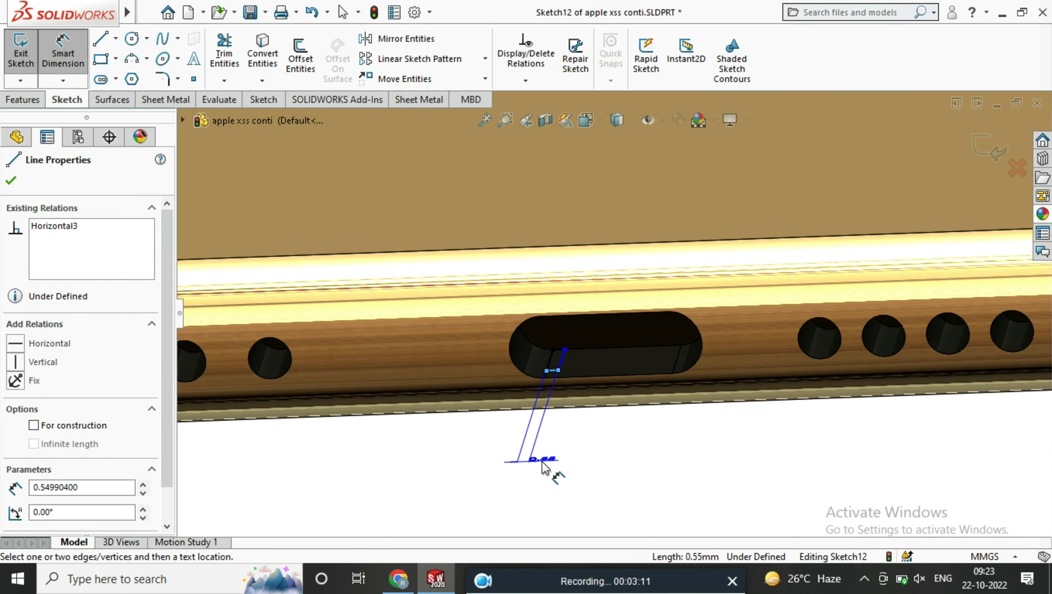
left_click(545, 469)
scroll(546, 403, "down", 1)
type(".5")
key("Return")
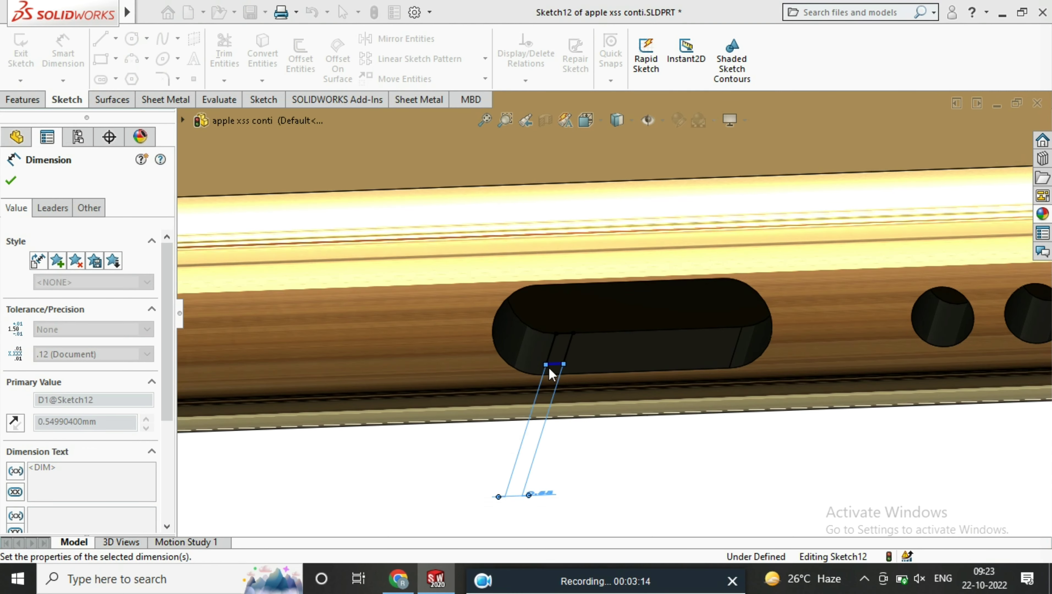
Dimension the pin's length to 4 mm and select the whole pin outline.
left_click(570, 348)
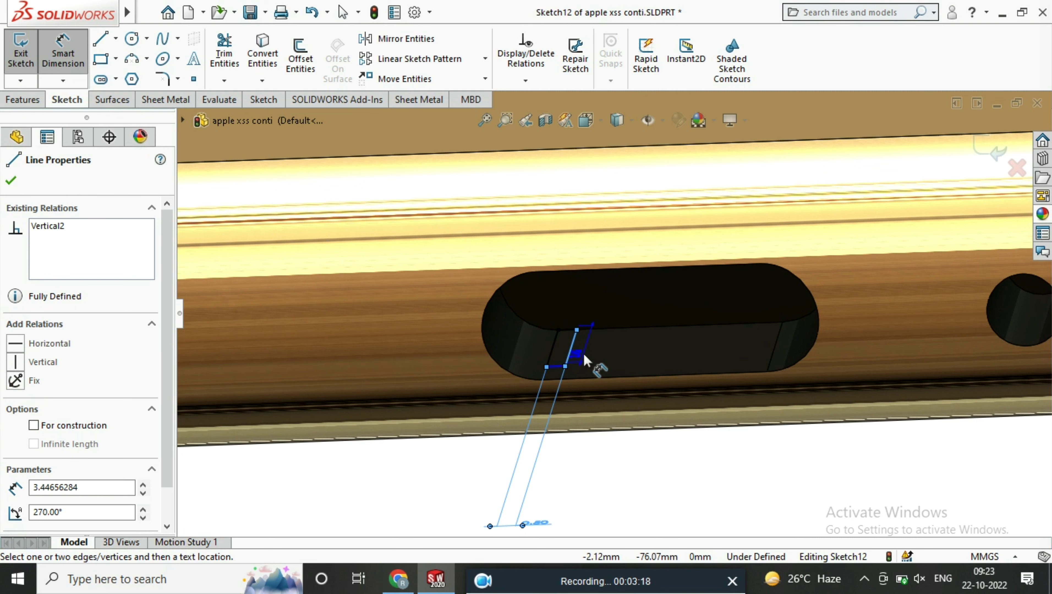
left_click(579, 352)
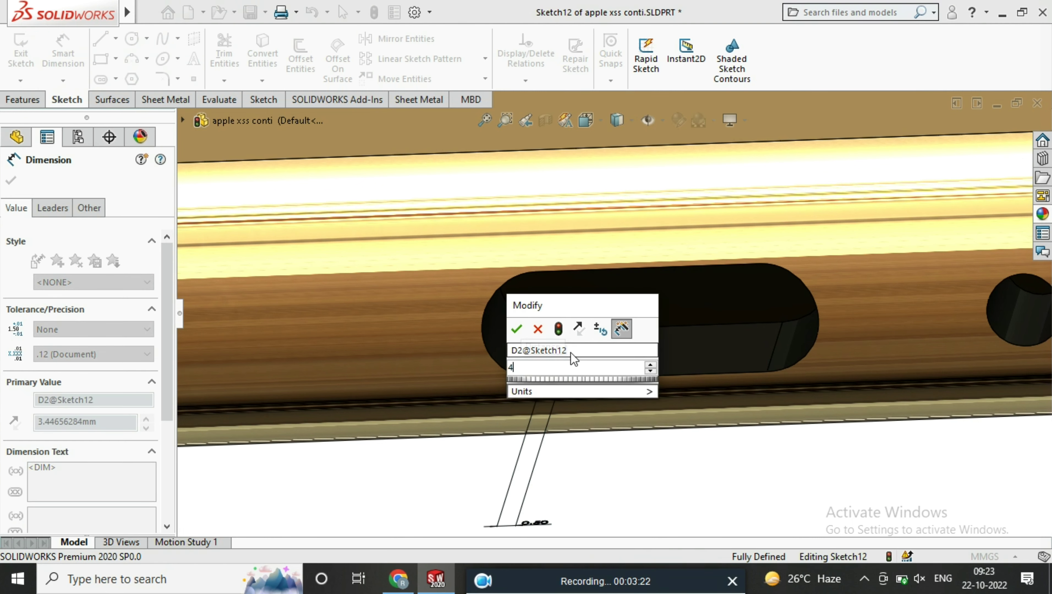
key("Return")
scroll(572, 354, "down", 2)
scroll(571, 348, "down", 2)
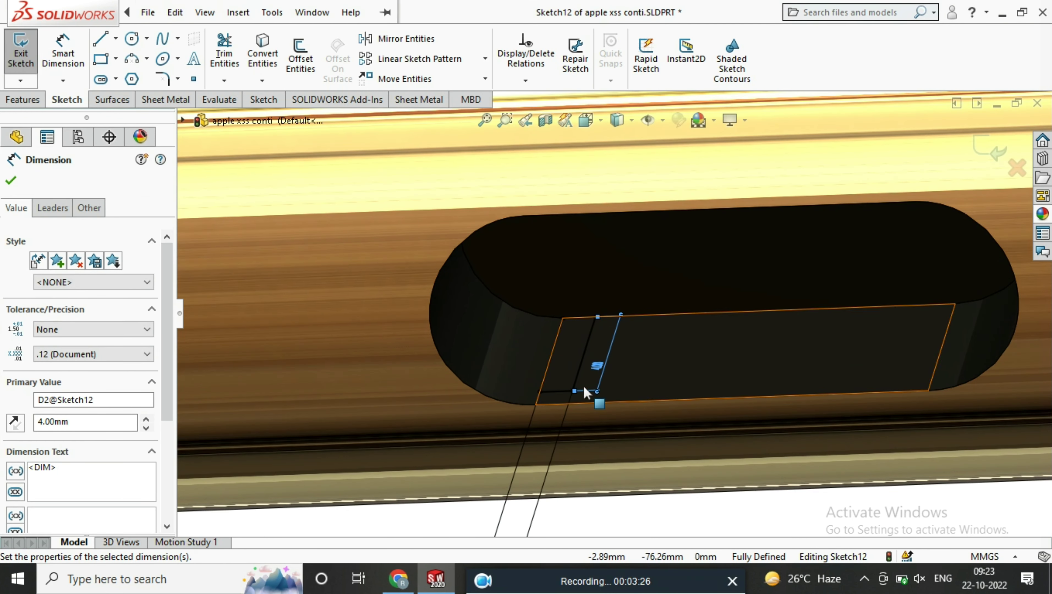
left_click_drag(658, 275, 530, 401)
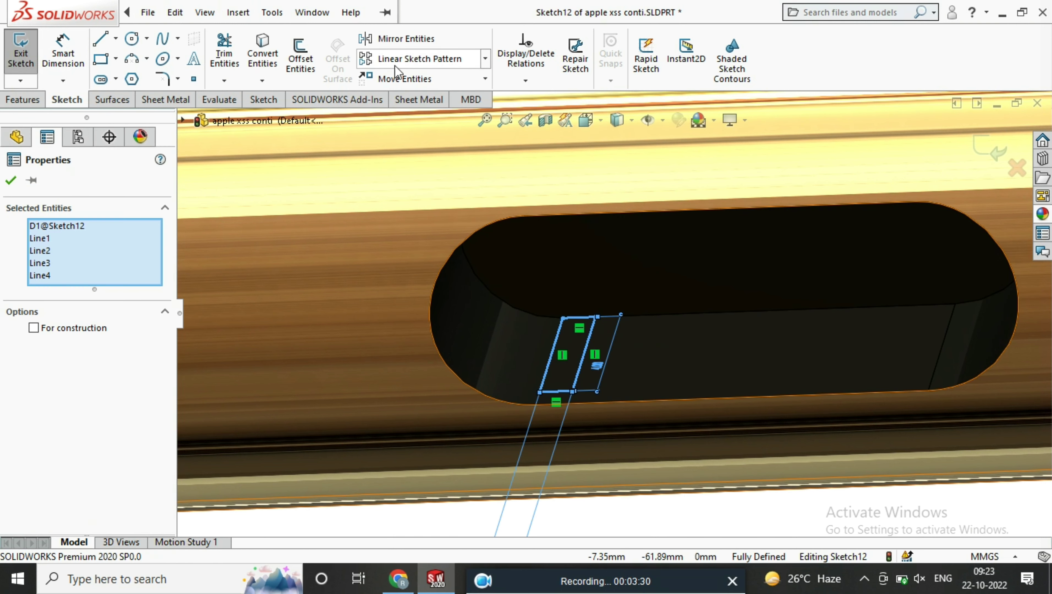
Pattern the pin outline into seven rectangles 1 mm apart across the port.
left_click(418, 58)
scroll(688, 357, "up", 2)
scroll(666, 356, "up", 2)
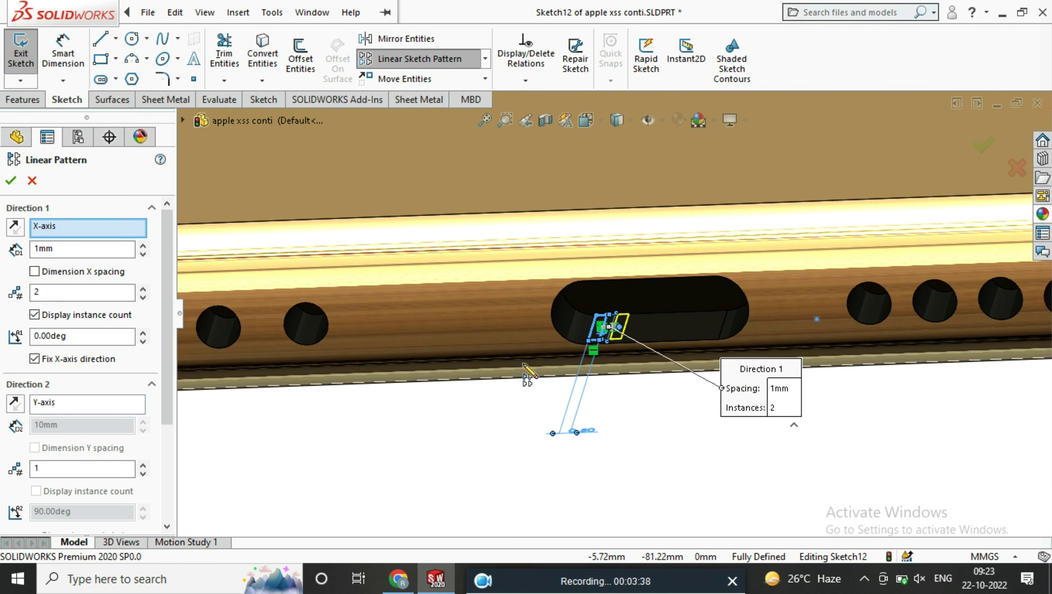
scroll(525, 366, "down", 1)
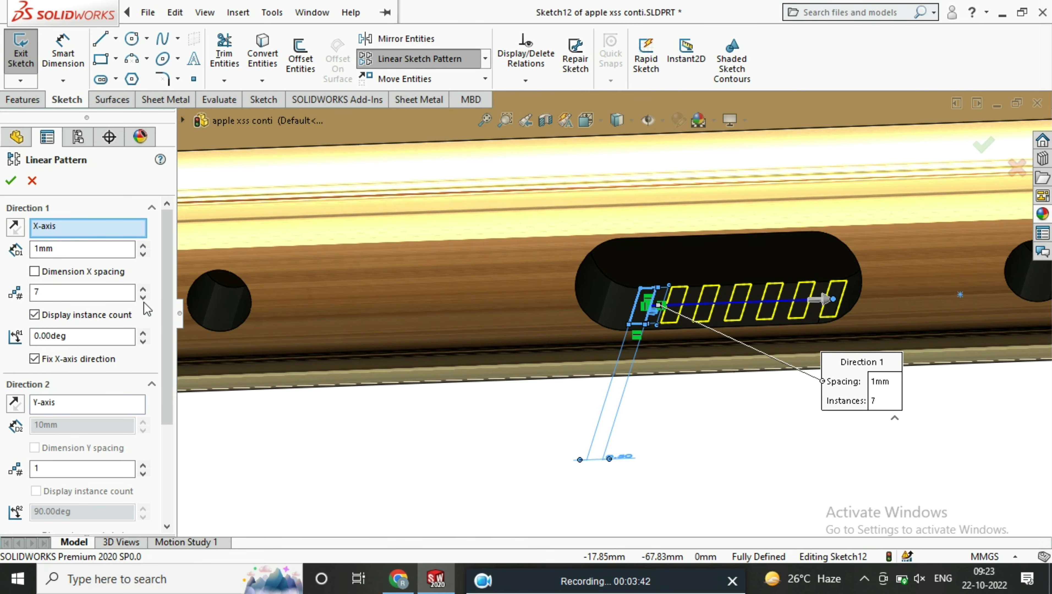
left_click(11, 180)
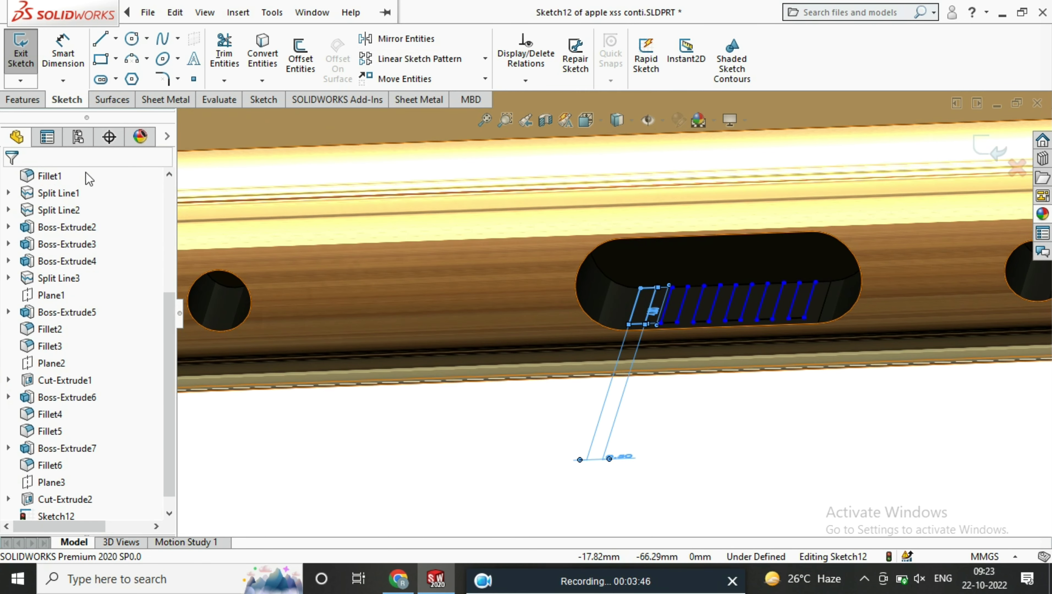
Extrude the pin rectangles 0.50 mm with Extruded Boss/Base.
left_click(22, 99)
left_click(36, 58)
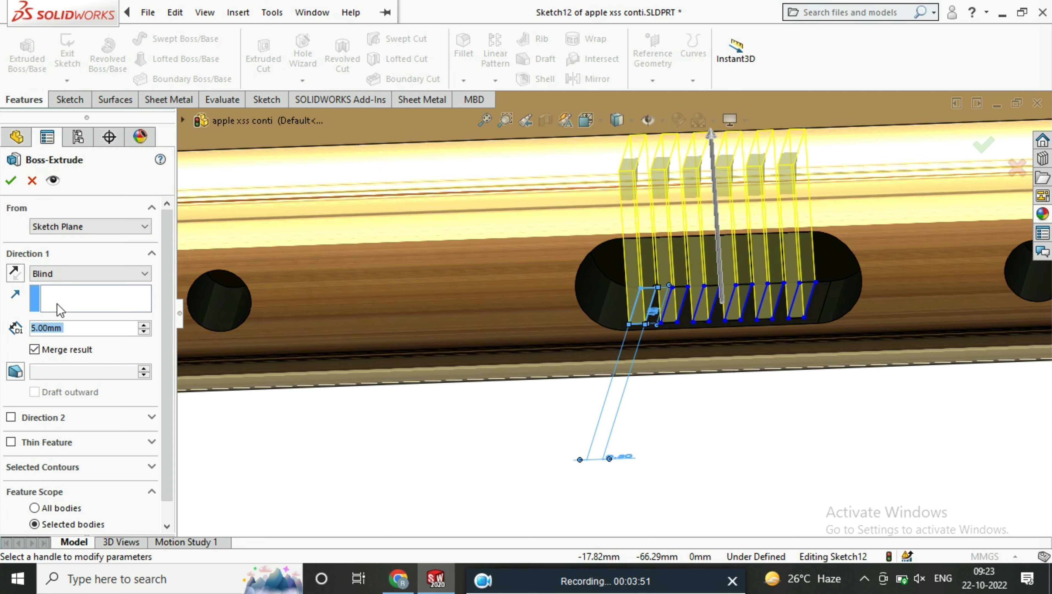
key("Return")
scroll(598, 283, "down", 3)
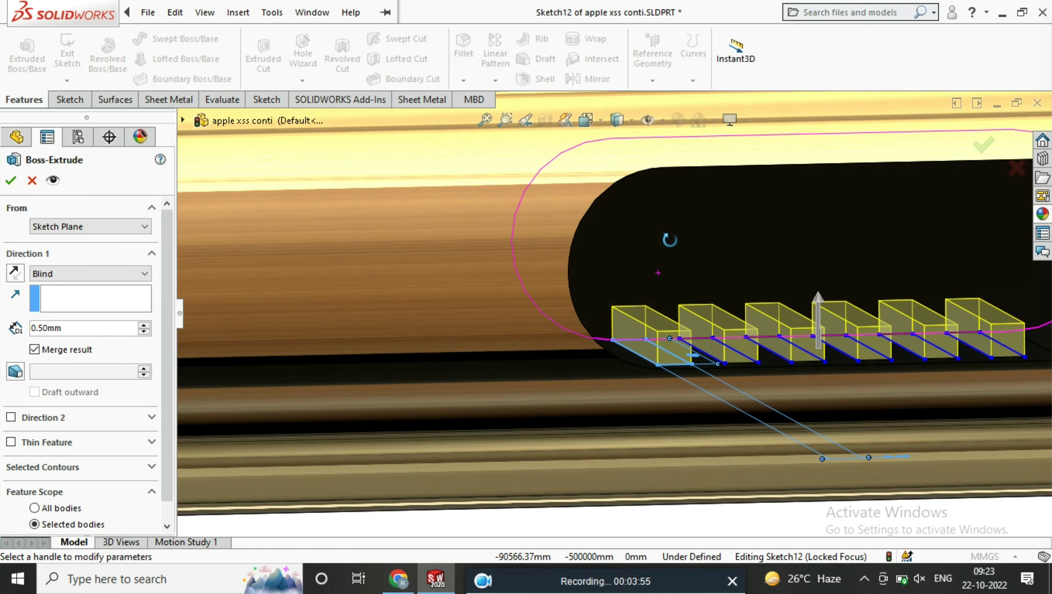
scroll(671, 237, "up", 2)
key("Return")
mouse_move(556, 335)
middle_mouse_down()
mouse_move(546, 305)
mouse_move(594, 446)
mouse_move(622, 315)
middle_mouse_up()
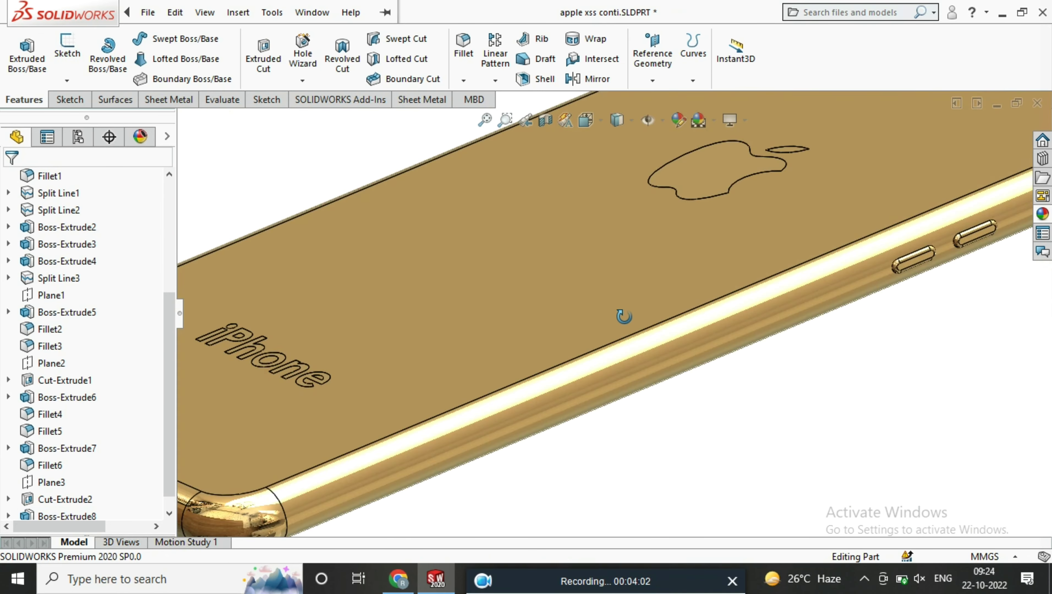
Create reference plane Plane4 between two picked faces of the phone.
scroll(763, 357, "up", 5)
middle_click_drag(763, 357, 701, 312)
key("f")
left_click(638, 47)
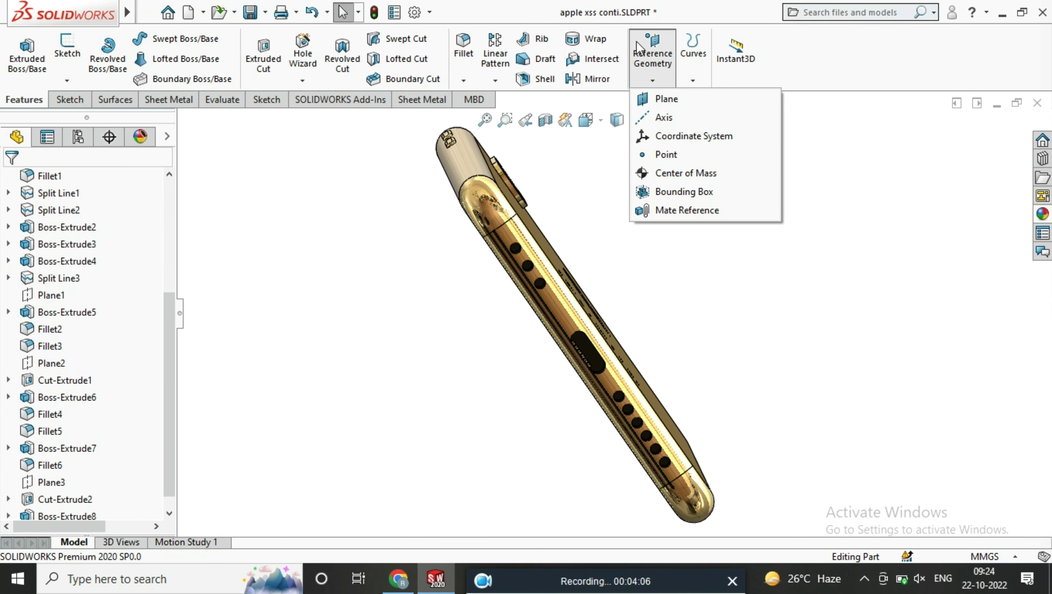
left_click(697, 109)
middle_click_drag(697, 109, 573, 237)
left_click(563, 292)
scroll(598, 277, "up", 5)
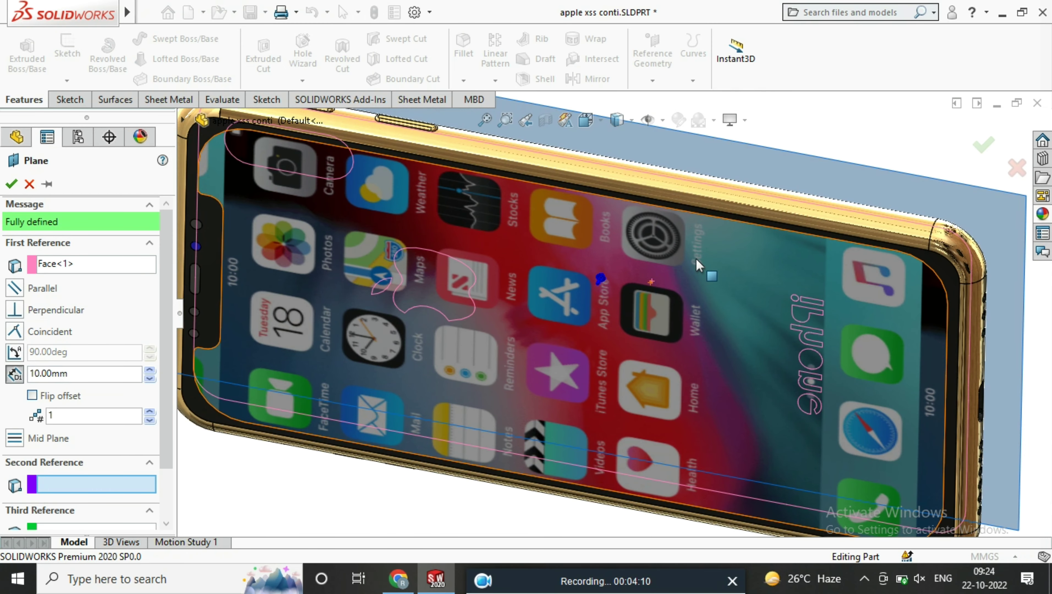
left_click(682, 248)
middle_click_drag(674, 287, 603, 289)
scroll(603, 289, "up", 5)
left_click(11, 184)
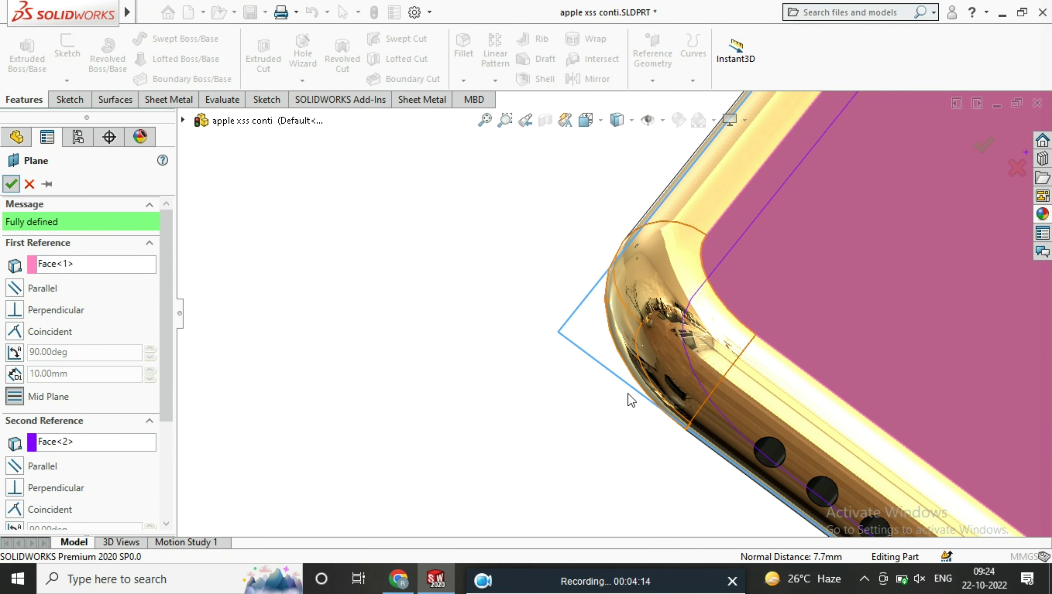
right_click(596, 342)
left_click(472, 248)
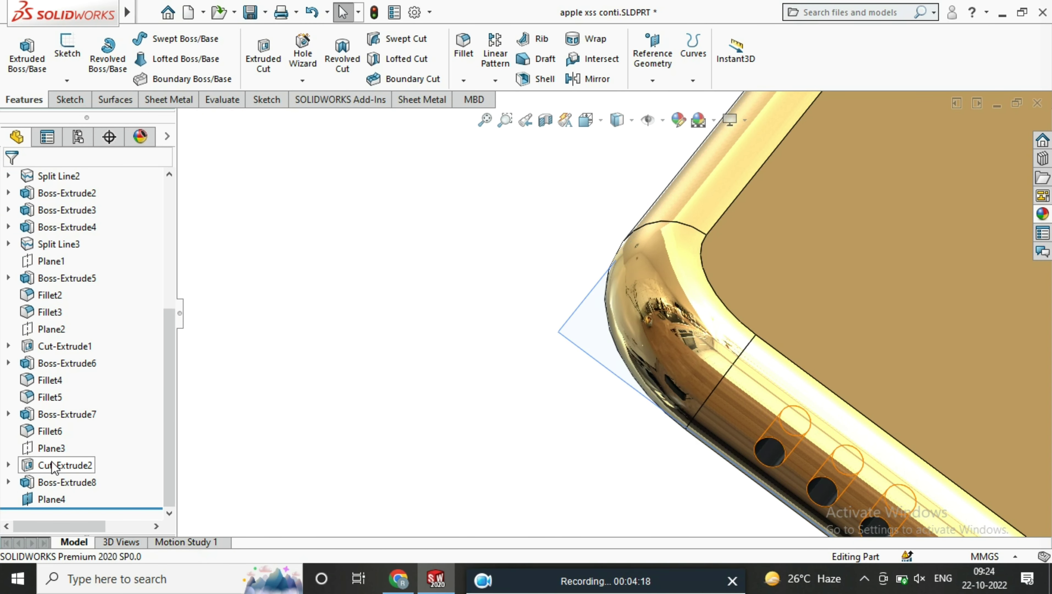
Mirror the Boss-Extrude8 connector pins about Plane4 to the port's other side.
left_click(61, 499)
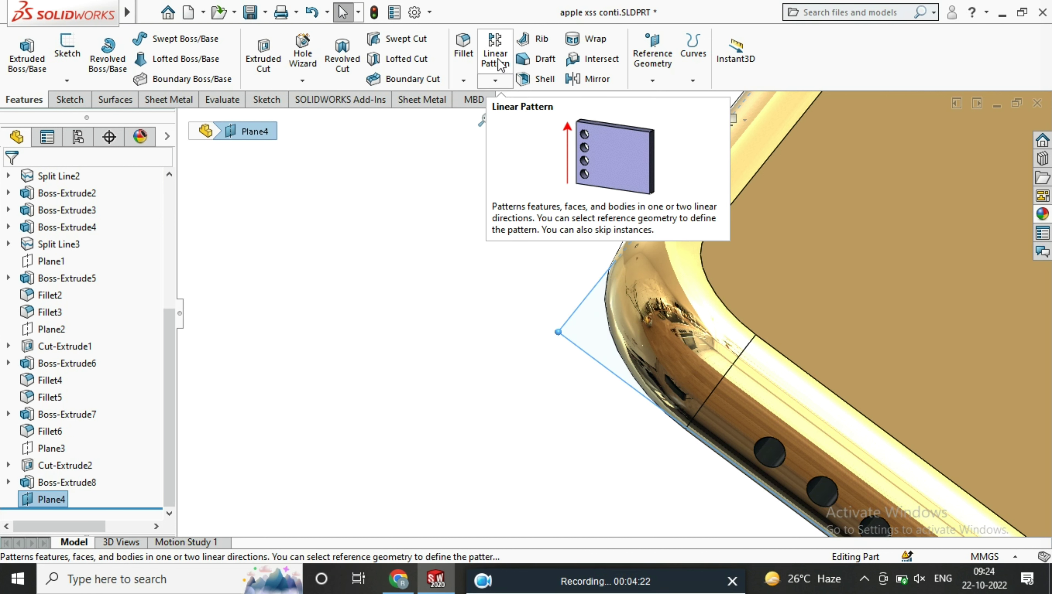
left_click(504, 82)
left_click(543, 120)
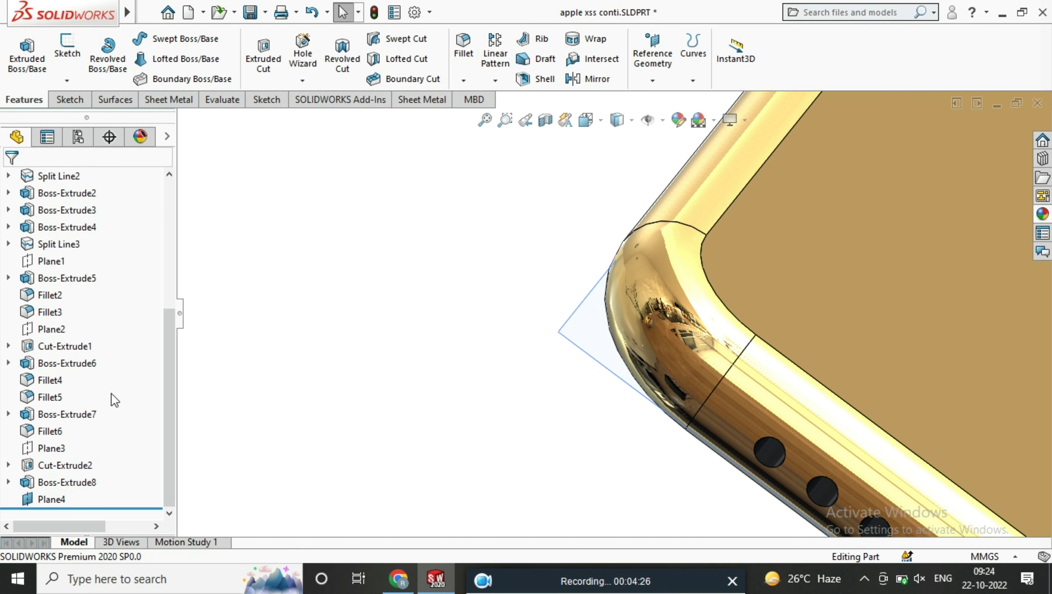
left_click(61, 499)
left_click(588, 78)
scroll(542, 302, "up", 2)
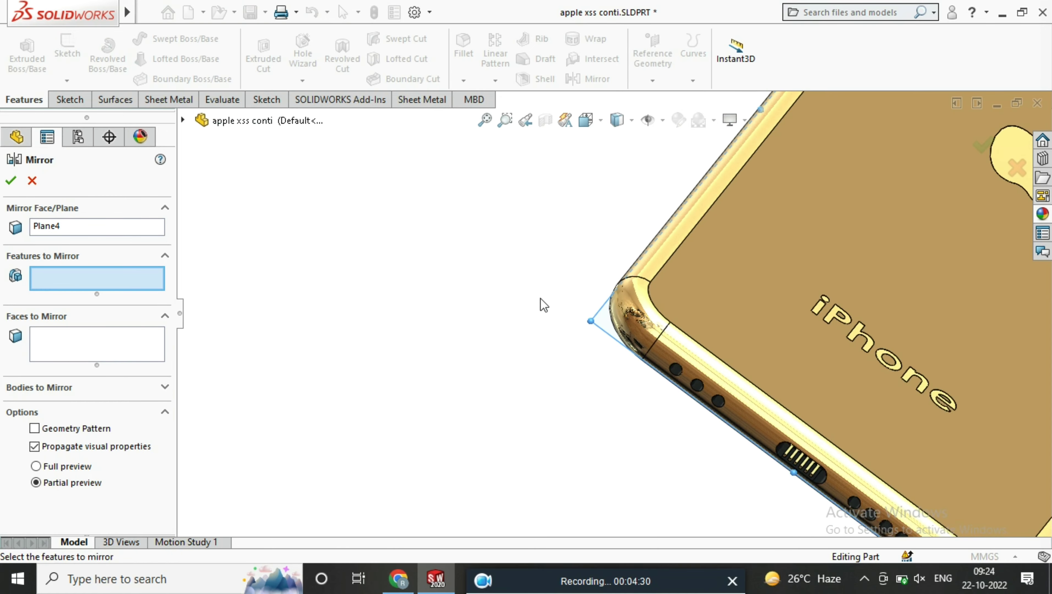
scroll(863, 480, "down", 3)
scroll(863, 480, "down", 3)
left_click(183, 120)
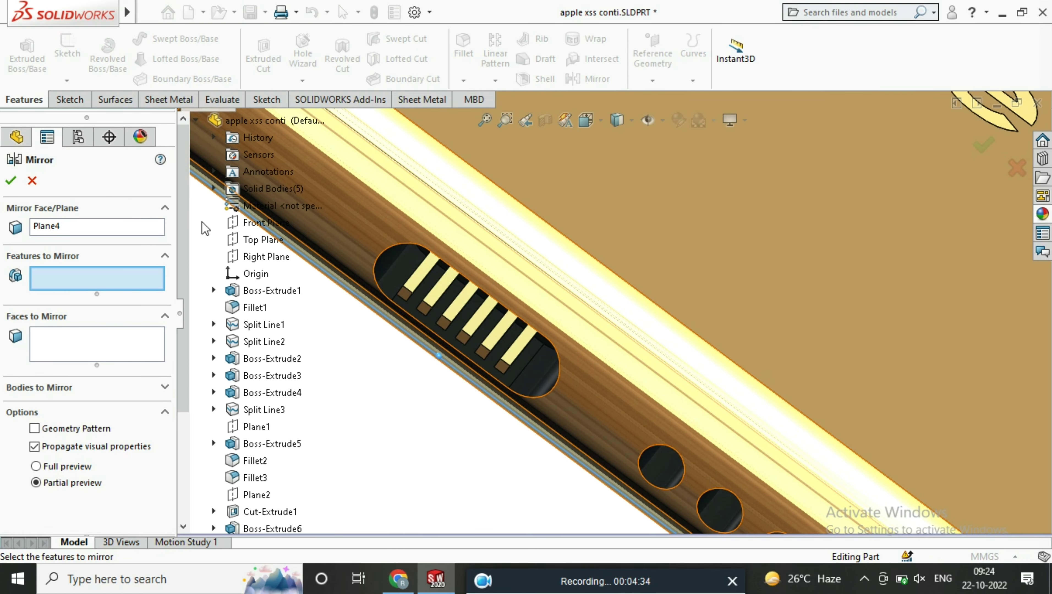
scroll(258, 333, "down", 3)
left_click(271, 495)
mouse_move(406, 351)
middle_mouse_down()
mouse_move(479, 247)
mouse_move(487, 137)
middle_mouse_up()
key("Return")
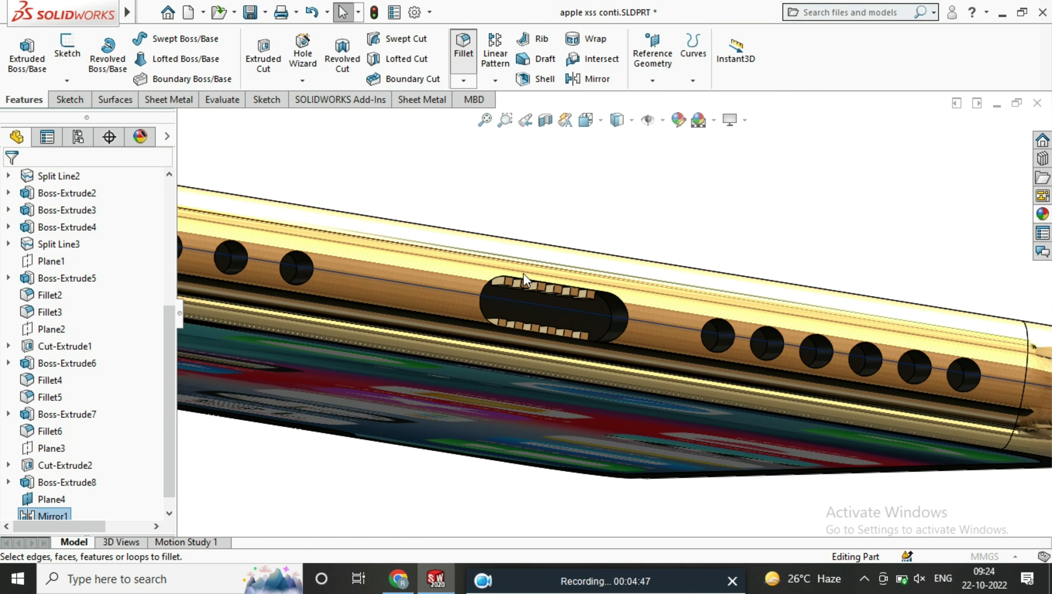
Fillet the charging port slot's edge with a 0.3 mm radius, then orbit to inspect it.
left_click(499, 282)
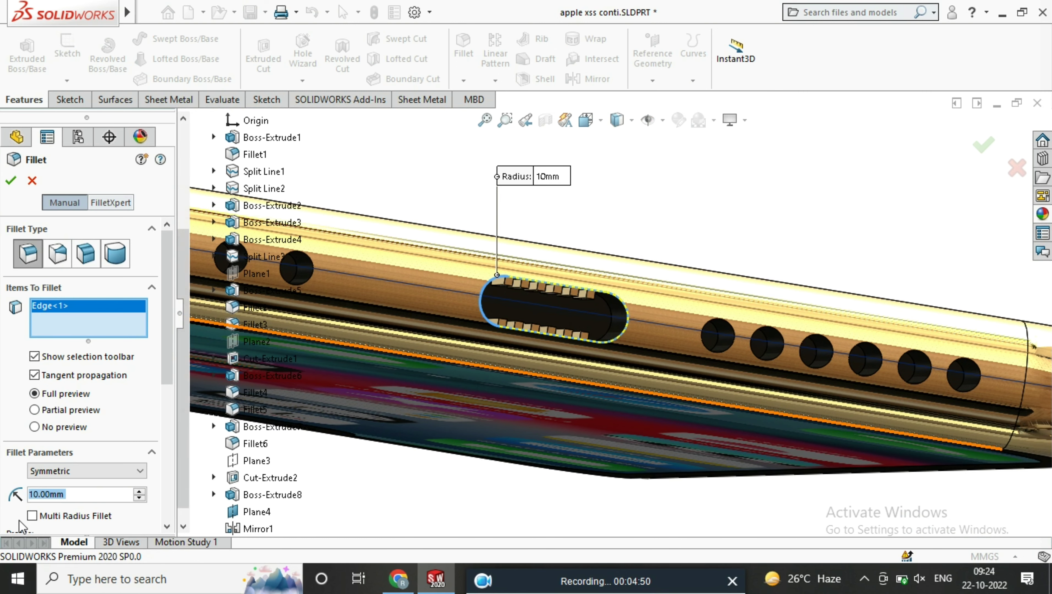
type("3")
key("Return")
scroll(492, 375, "up", 3)
mouse_move(493, 375)
middle_mouse_down()
mouse_move(434, 404)
mouse_move(401, 498)
middle_mouse_up()
key("Return")
scroll(401, 498, "down", 5)
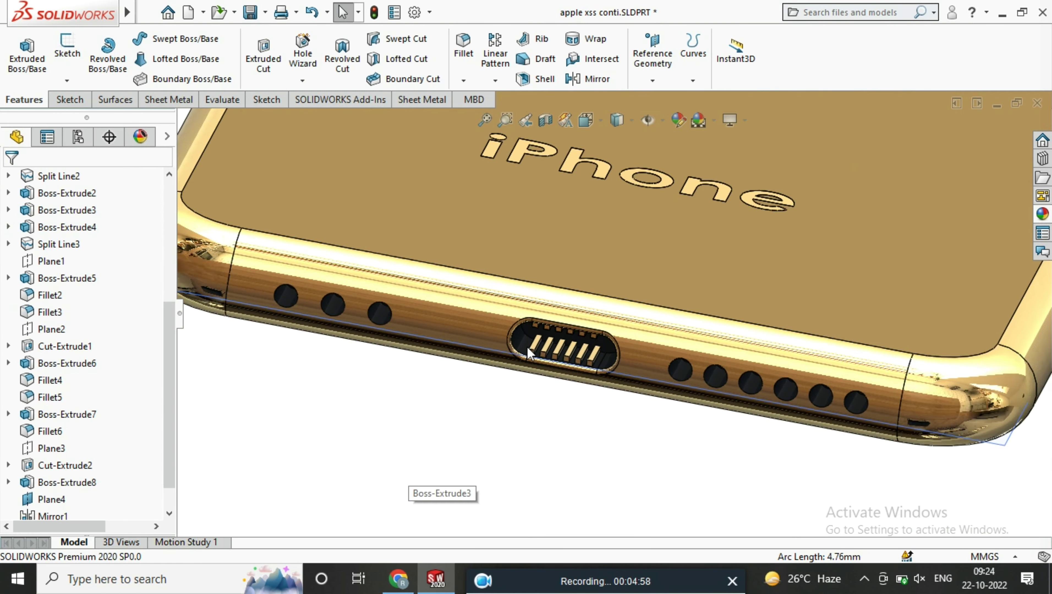
scroll(561, 314, "down", 3)
scroll(561, 314, "up", 3)
mouse_move(562, 314)
middle_mouse_down()
mouse_move(552, 258)
mouse_move(549, 275)
middle_mouse_up()
scroll(551, 258, "up", 1)
scroll(549, 274, "up", 3)
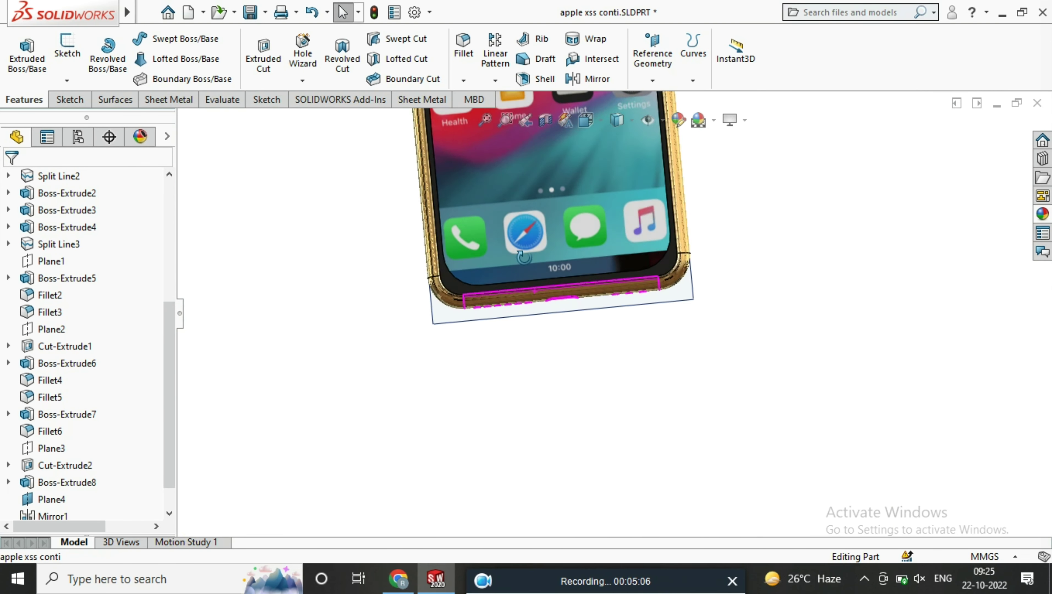
Zoom and orbit around the phone to check the finished charging port.
scroll(534, 269, "down", 3)
right_click(435, 291)
key("Escape")
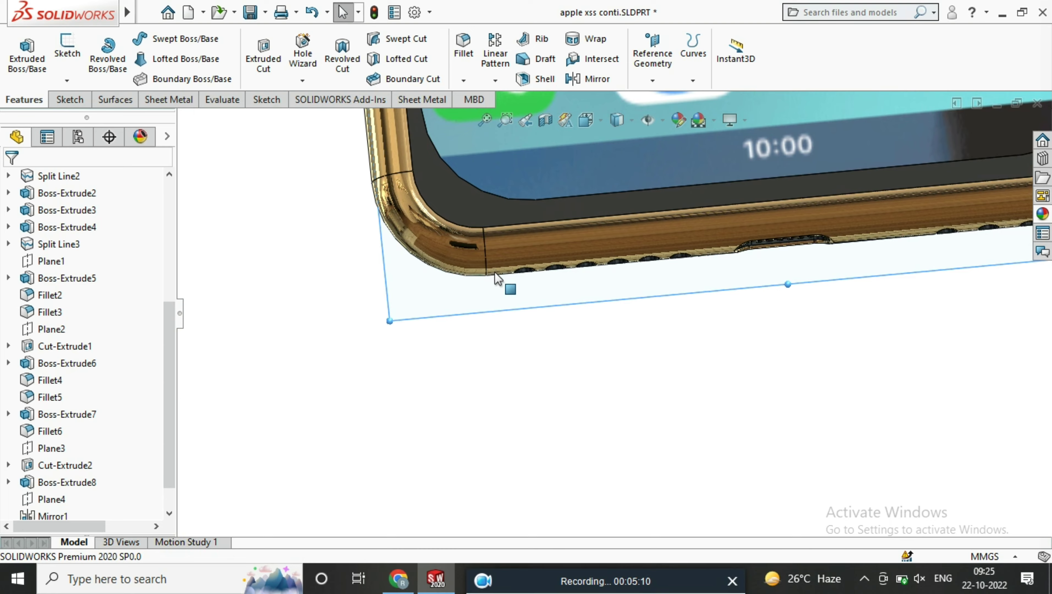
scroll(641, 277, "up", 5)
scroll(650, 192, "down", 3)
scroll(599, 218, "up", 2)
mouse_move(599, 218)
middle_mouse_down()
mouse_move(673, 300)
mouse_move(627, 234)
middle_mouse_up()
scroll(577, 405, "down", 3)
scroll(578, 406, "down", 3)
Orbit to the phone's back and play the Motion Study 1 rotation animation.
mouse_move(577, 406)
middle_mouse_down()
mouse_move(572, 271)
mouse_move(535, 293)
middle_mouse_up()
scroll(568, 329, "down", 3)
scroll(599, 300, "down", 3)
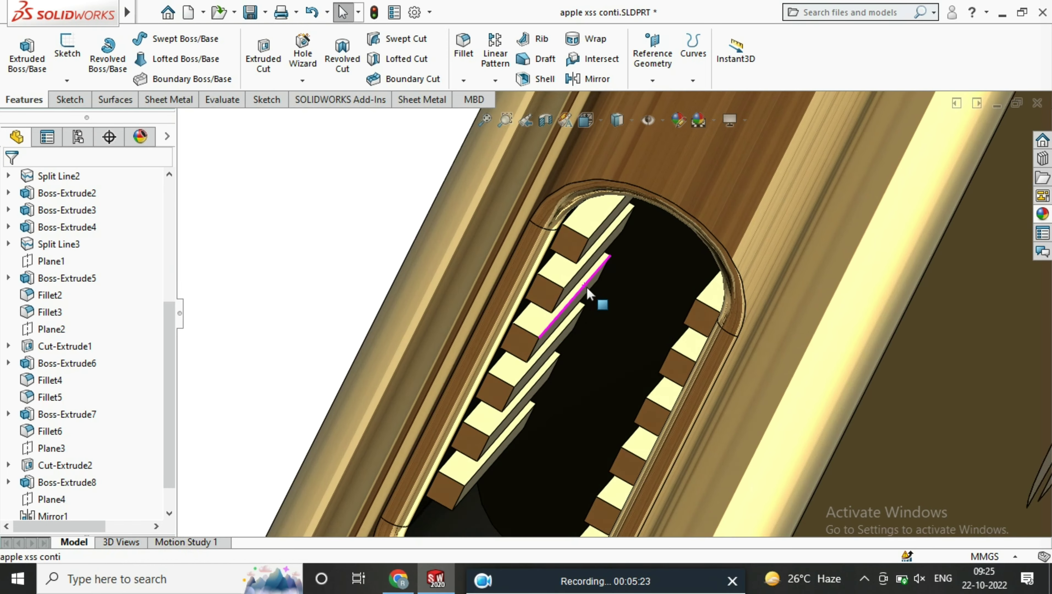
scroll(679, 373, "down", 2)
scroll(678, 373, "up", 5)
scroll(638, 305, "up", 5)
mouse_move(639, 305)
middle_mouse_down()
mouse_move(417, 230)
mouse_move(406, 285)
mouse_move(305, 246)
mouse_move(377, 280)
middle_mouse_up()
scroll(406, 285, "down", 3)
scroll(406, 285, "up", 3)
left_click(186, 542)
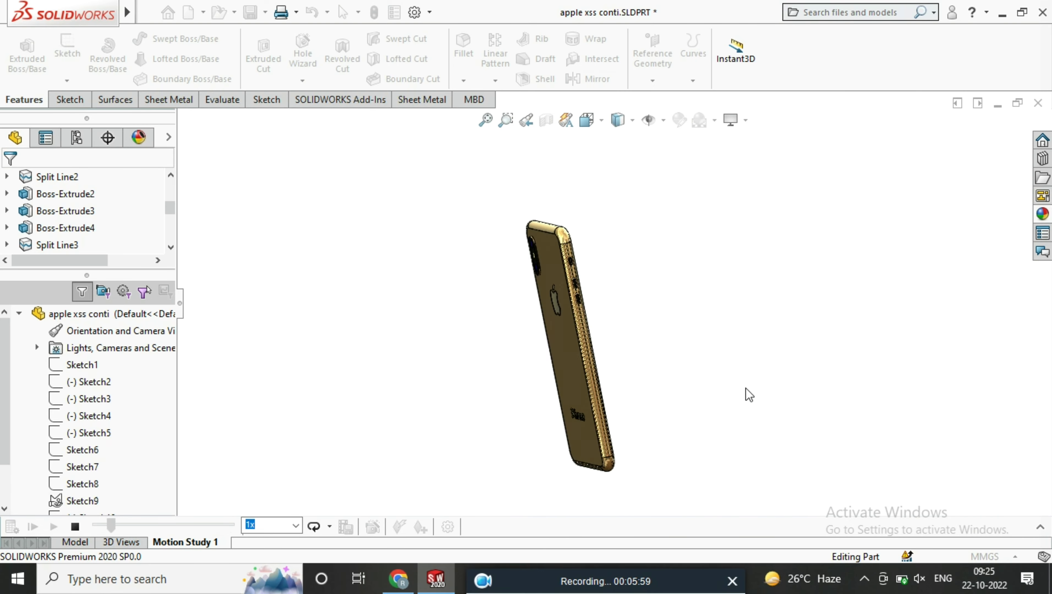
Stop Motion Study 1 playback and orbit from the bottom edge round to the front screen.
left_click(75, 526)
scroll(777, 431, "up", 3)
scroll(723, 392, "down", 5)
mouse_move(615, 342)
middle_mouse_down()
mouse_move(600, 418)
mouse_move(716, 369)
mouse_move(734, 414)
middle_mouse_up()
scroll(600, 418, "down", 4)
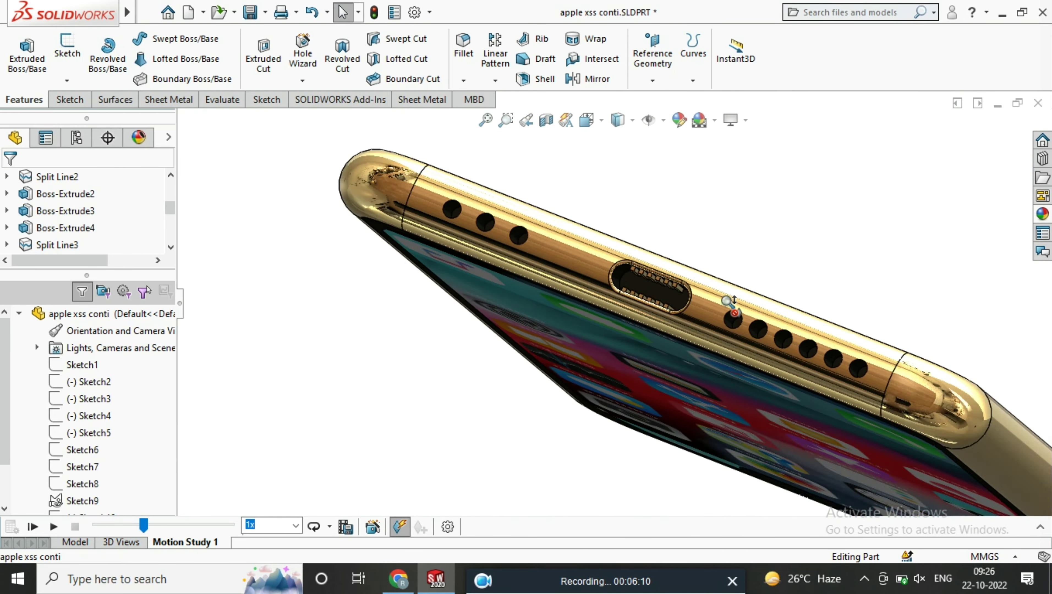
mouse_move(742, 311)
middle_mouse_down()
mouse_move(829, 276)
mouse_move(746, 388)
mouse_move(615, 364)
mouse_move(726, 337)
middle_mouse_up()
scroll(829, 277, "up", 5)
scroll(747, 388, "down", 5)
scroll(726, 337, "up", 5)
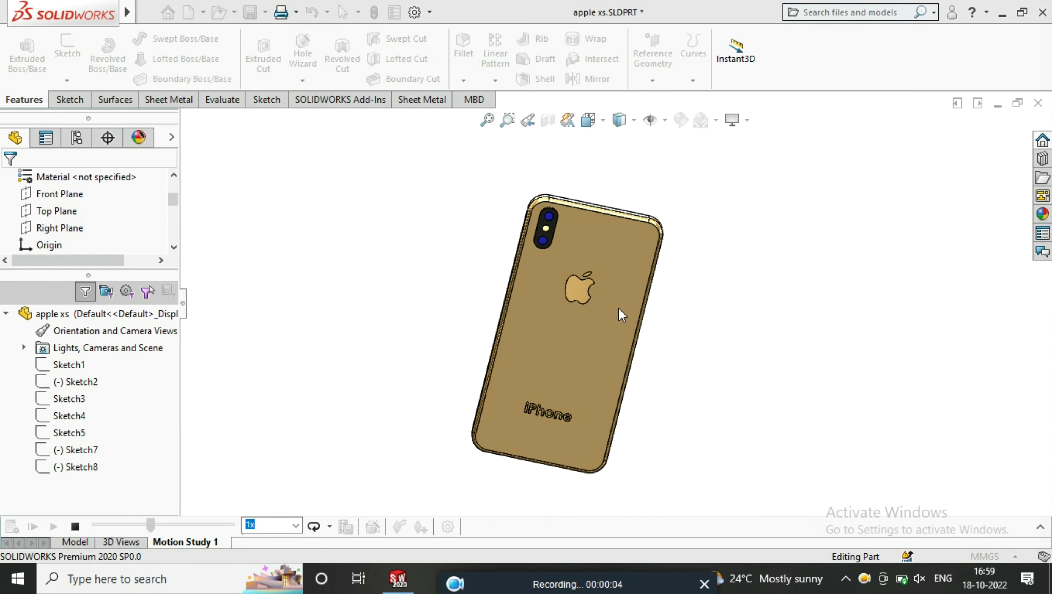
mouse_move(621, 315)
middle_mouse_down()
mouse_move(539, 280)
mouse_move(592, 363)
mouse_move(501, 258)
mouse_move(544, 272)
mouse_move(566, 295)
middle_mouse_up()
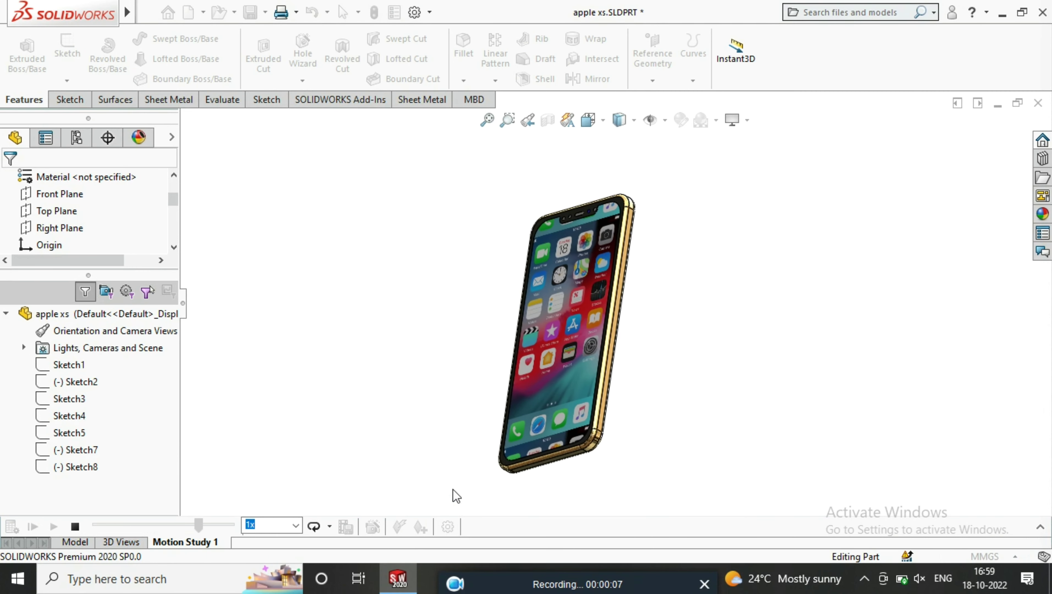
Stop the playback again and orbit the phone from its back to its screen.
left_click(74, 527)
scroll(560, 296, "down", 3)
scroll(560, 297, "down", 3)
mouse_move(559, 296)
middle_mouse_down()
mouse_move(728, 295)
mouse_move(701, 216)
mouse_move(715, 265)
middle_mouse_up()
scroll(728, 291, "up", 3)
scroll(681, 317, "up", 2)
mouse_move(681, 317)
middle_mouse_down()
mouse_move(808, 352)
mouse_move(820, 302)
mouse_move(798, 281)
mouse_move(822, 312)
middle_mouse_up()
scroll(583, 267, "down", 4)
scroll(583, 267, "up", 2)
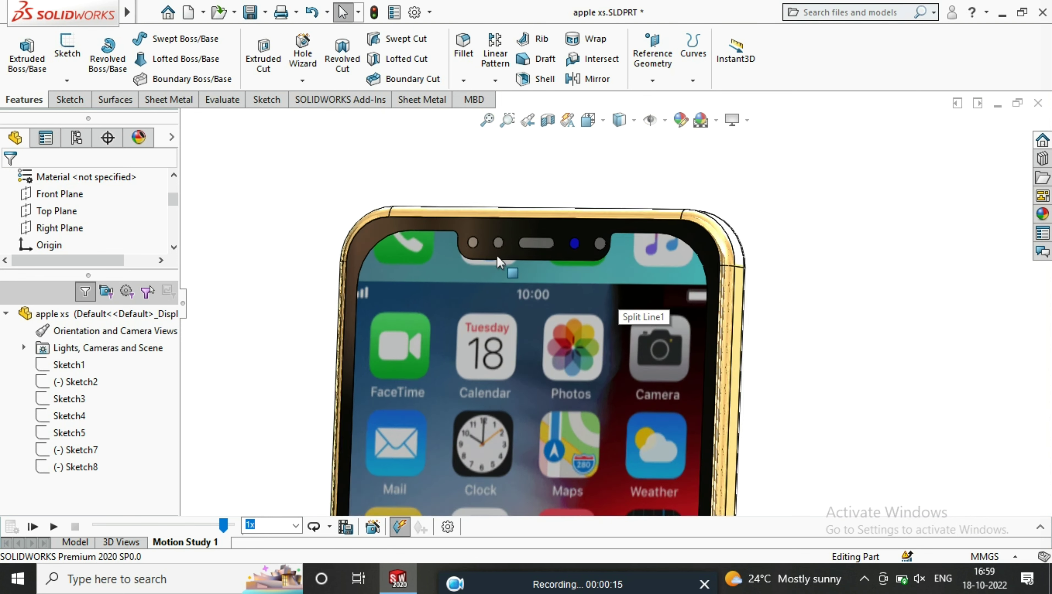
scroll(576, 274, "up", 2)
scroll(576, 274, "up", 2)
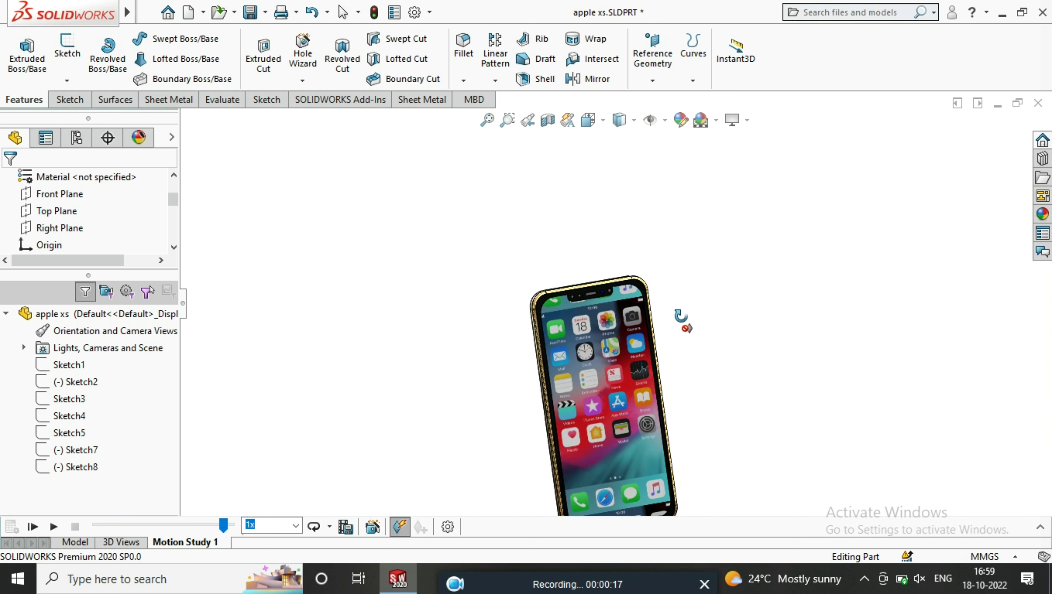